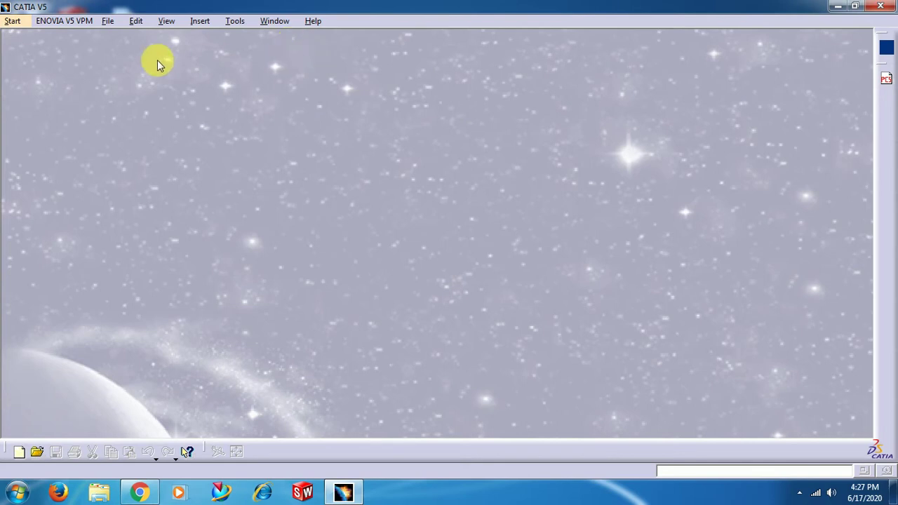
# Create a new Part Design part named Part1 from the Start menu.
pyautogui.click(15, 22)
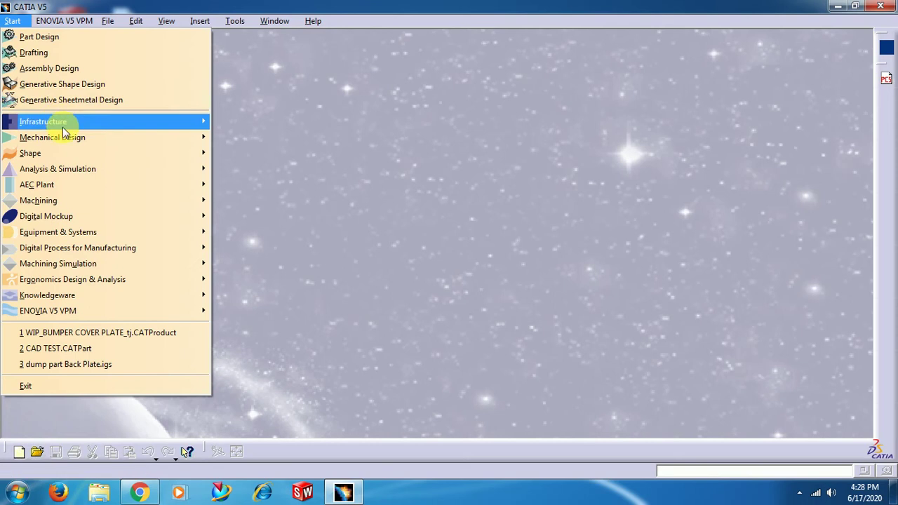
pyautogui.moveTo(66, 138)
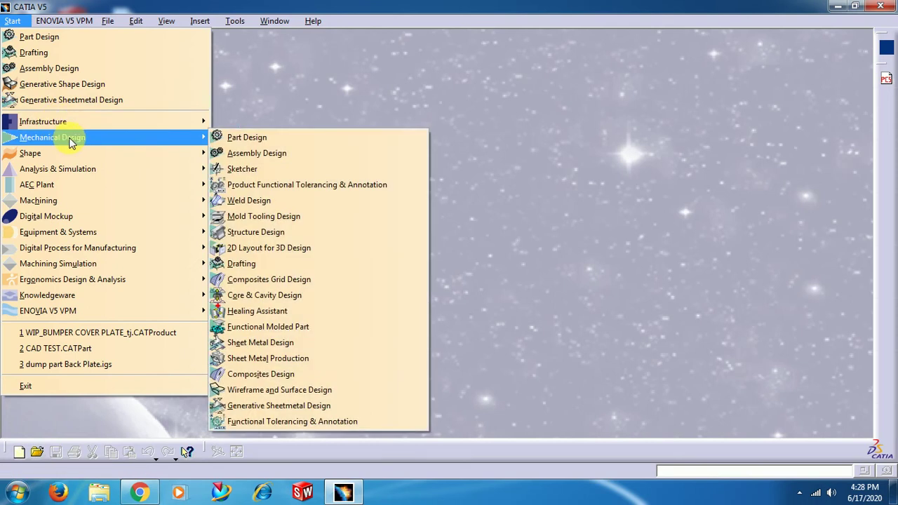
pyautogui.click(247, 139)
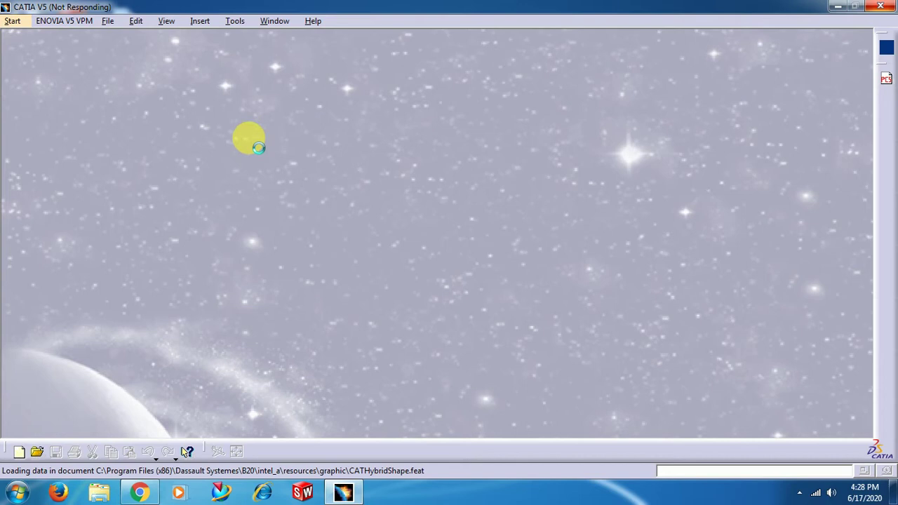
pyautogui.click(782, 369)
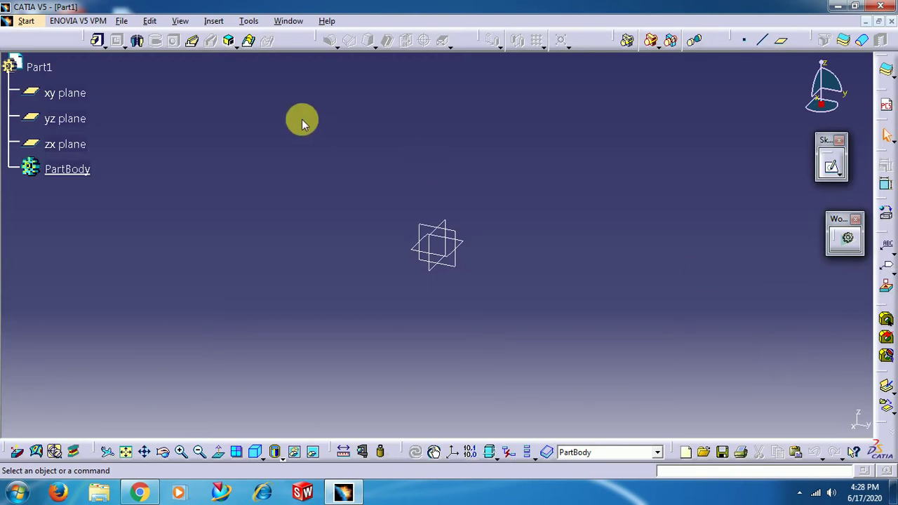
# Start a new sketch on the xy plane of Part1.
pyautogui.click(64, 93)
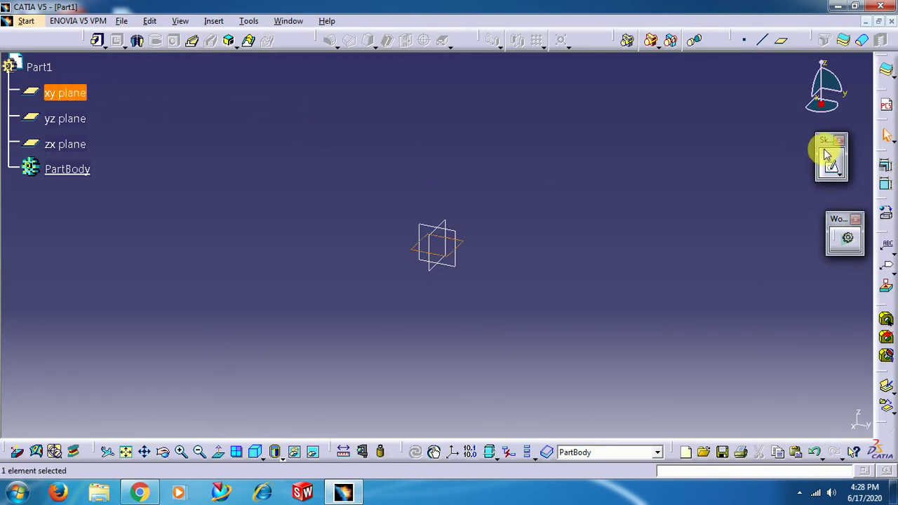
pyautogui.moveTo(826, 144); pyautogui.dragTo(737, 98)
pyautogui.click(745, 129)
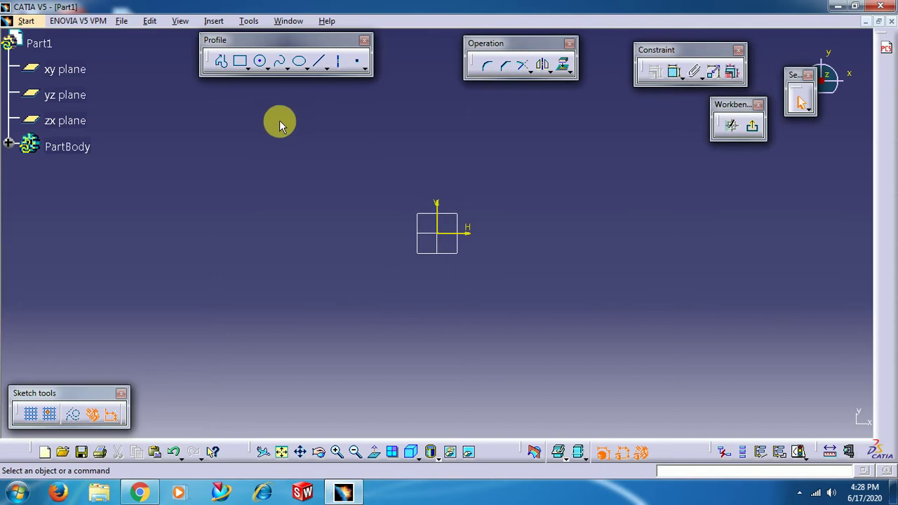
# Dock the Profile, Operation, Constraint and Workbench toolbars side by side.
pyautogui.moveTo(284, 40); pyautogui.dragTo(235, 52)
pyautogui.moveTo(484, 49); pyautogui.dragTo(364, 58)
pyautogui.moveTo(670, 52); pyautogui.dragTo(514, 49)
pyautogui.moveTo(731, 104); pyautogui.dragTo(628, 52)
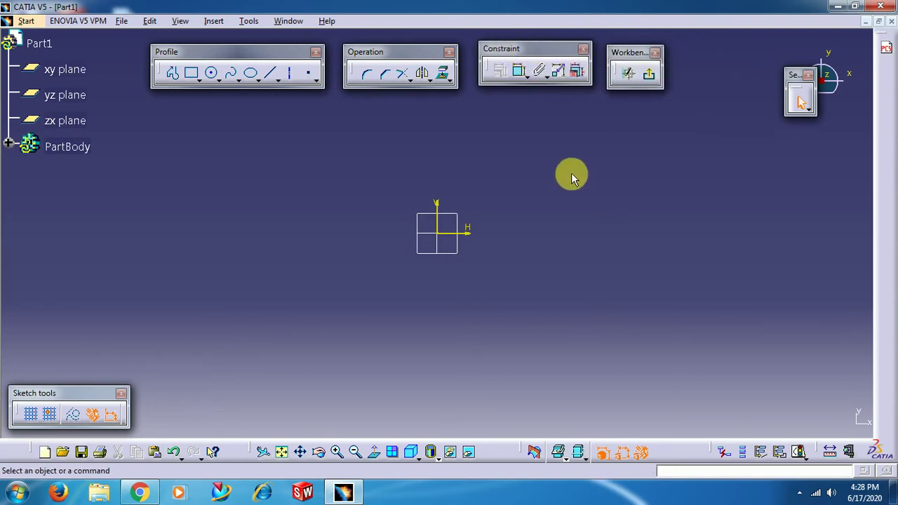
# Draw a closed six-line stepped L-shaped profile with the Profile tool.
pyautogui.click(174, 76)
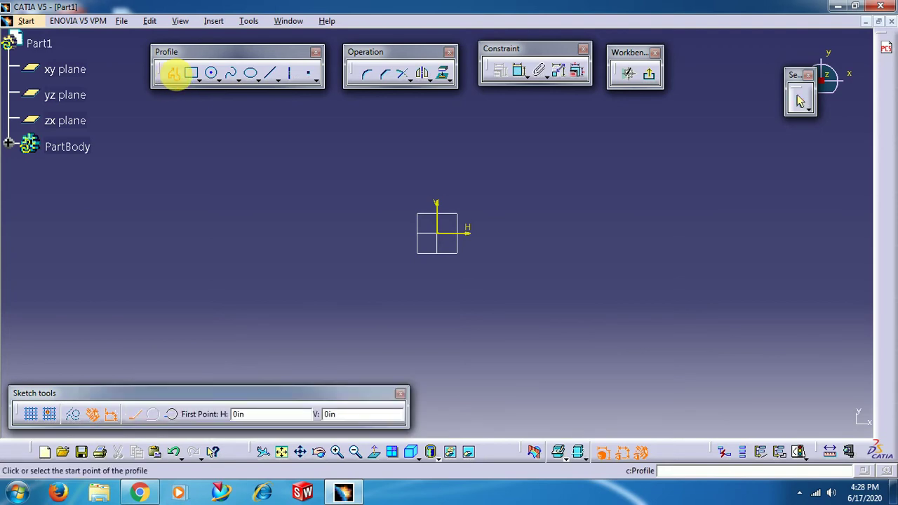
pyautogui.click(351, 166)
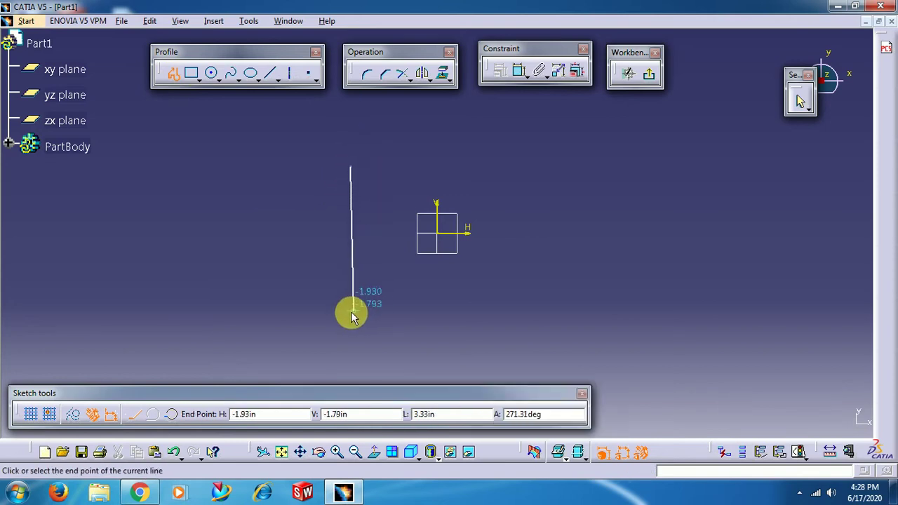
pyautogui.click(349, 314)
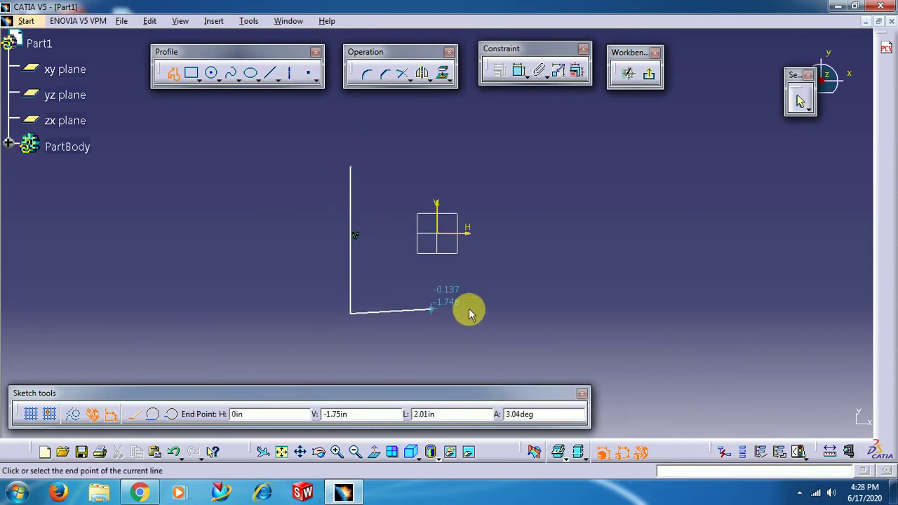
pyautogui.click(574, 313)
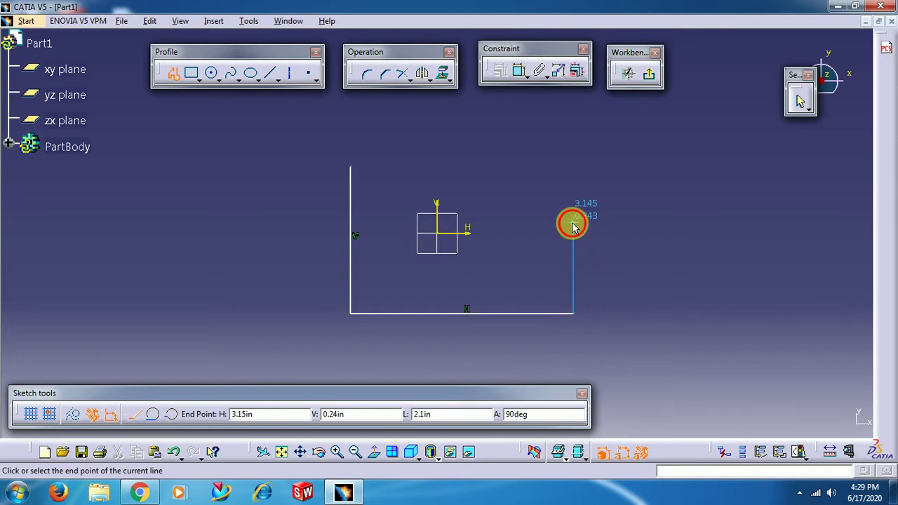
pyautogui.click(574, 223)
pyautogui.click(484, 223)
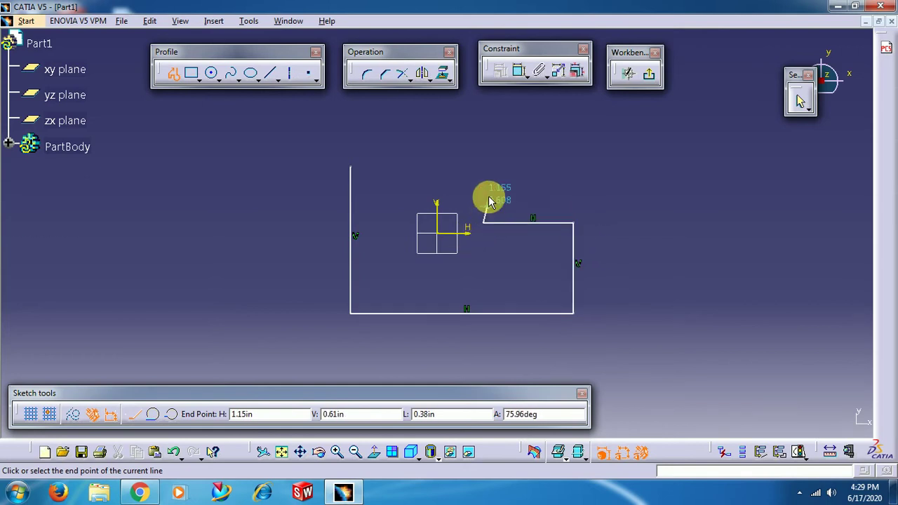
pyautogui.click(483, 166)
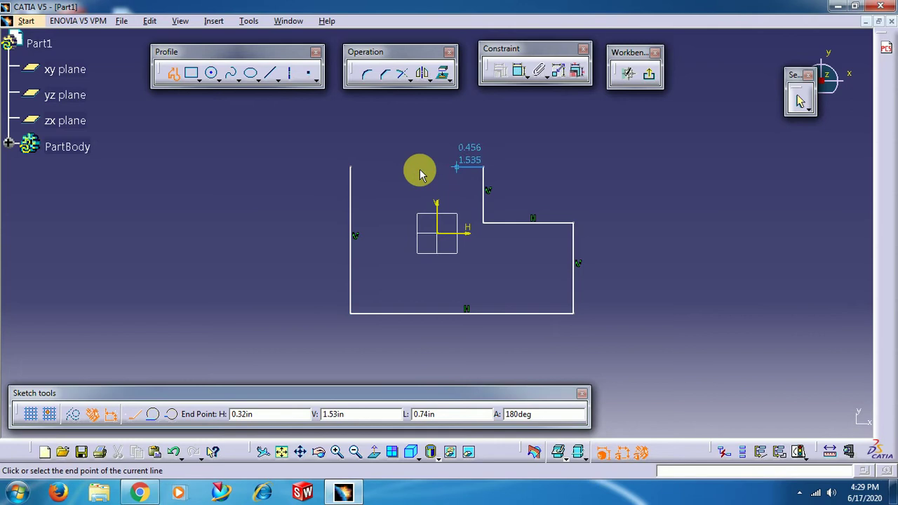
pyautogui.click(358, 173)
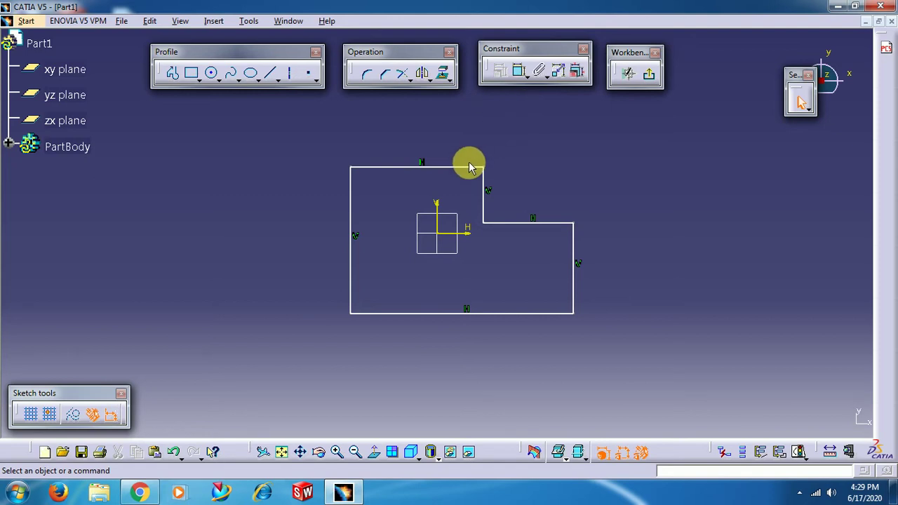
# Drag the top, inner vertical, right and step edges to adjust the profile's proportions.
pyautogui.moveTo(403, 167); pyautogui.dragTo(411, 140)
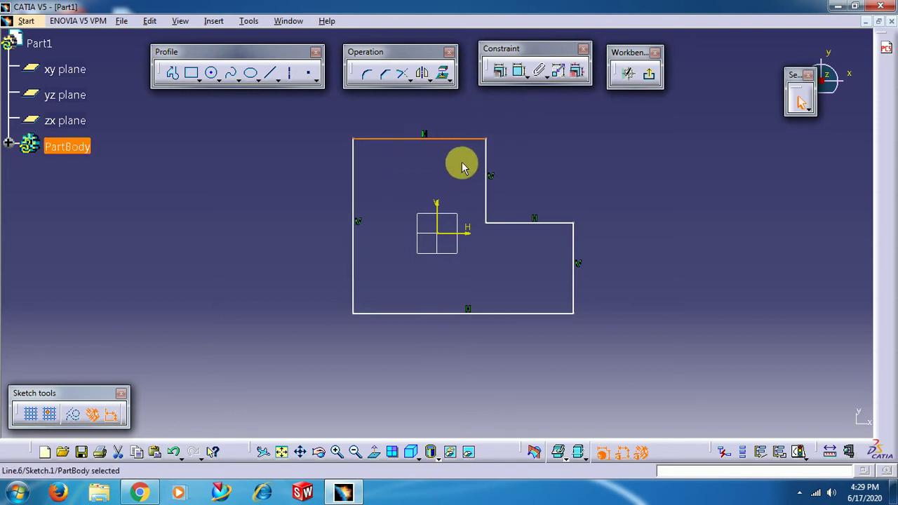
pyautogui.moveTo(487, 197)
pyautogui.mouseDown()
pyautogui.moveTo(498, 197)
pyautogui.moveTo(488, 190)
pyautogui.mouseUp()
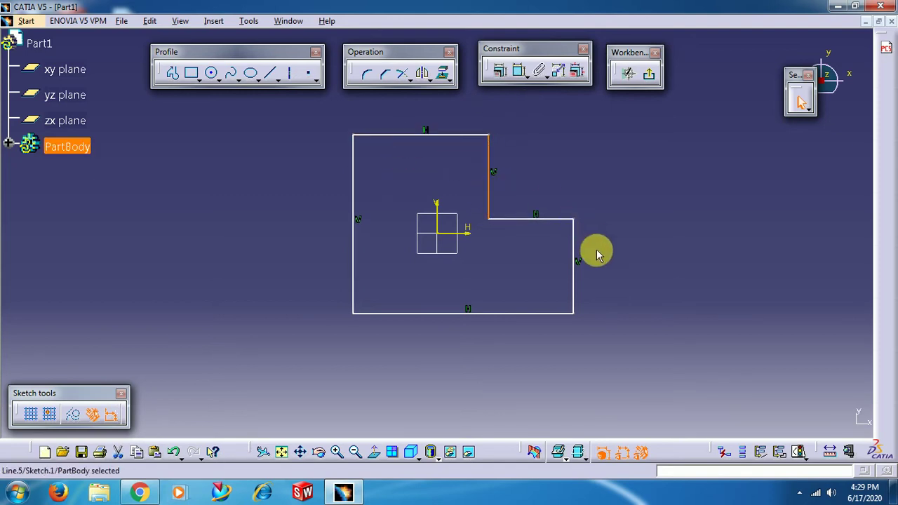
pyautogui.moveTo(579, 245); pyautogui.dragTo(597, 241)
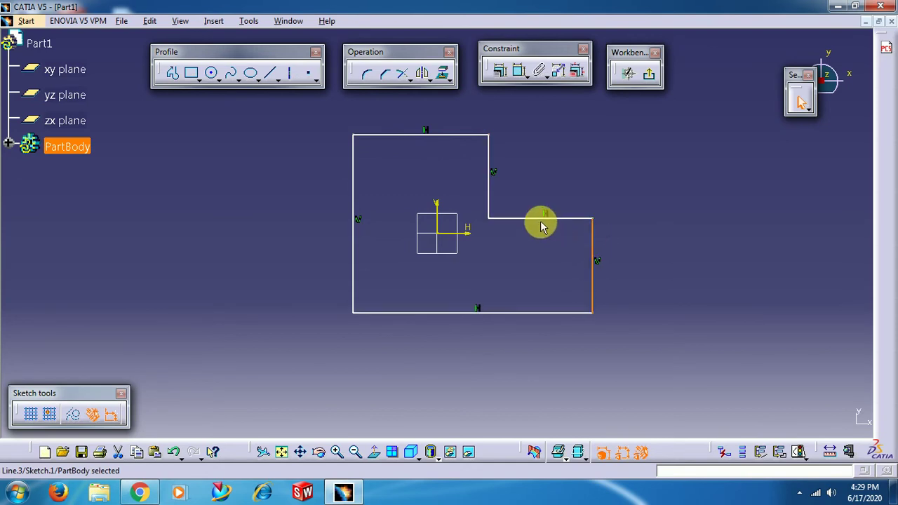
pyautogui.moveTo(537, 217); pyautogui.dragTo(529, 225)
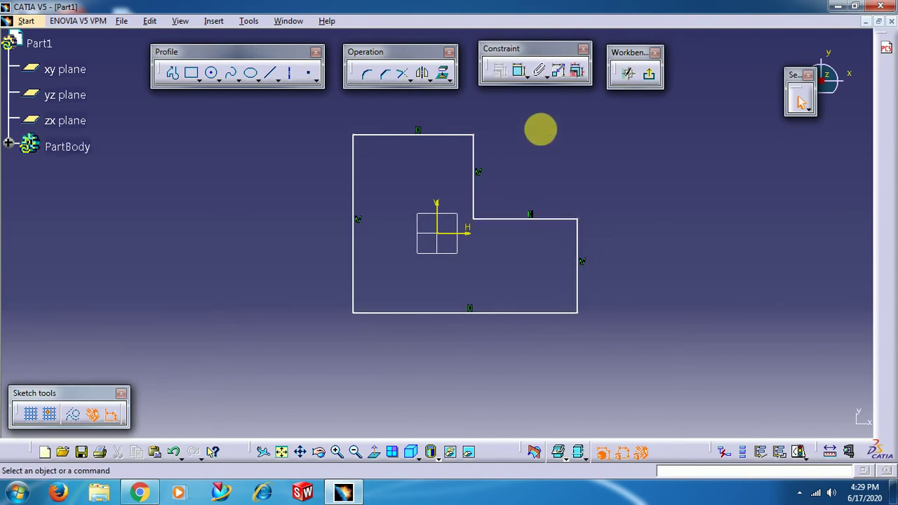
# Add width and height dimensions to the profile's bottom and left edges.
pyautogui.click(520, 72)
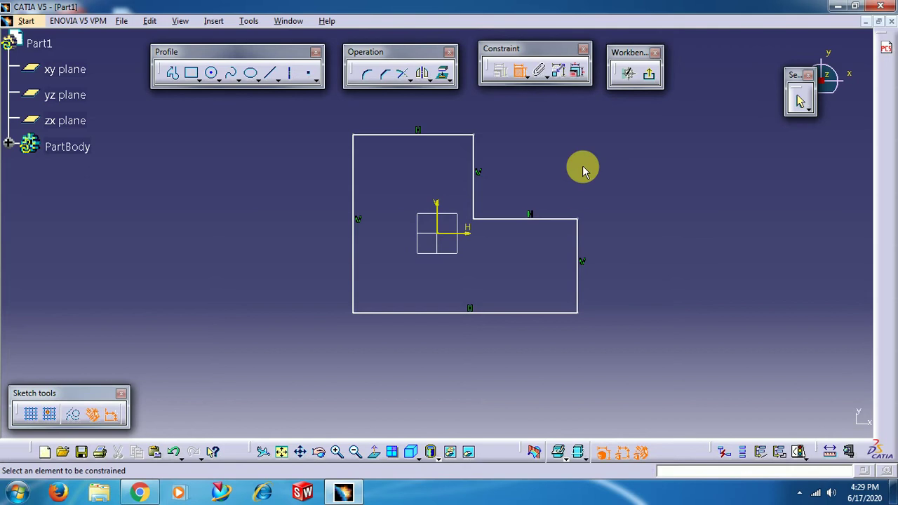
pyautogui.click(502, 313)
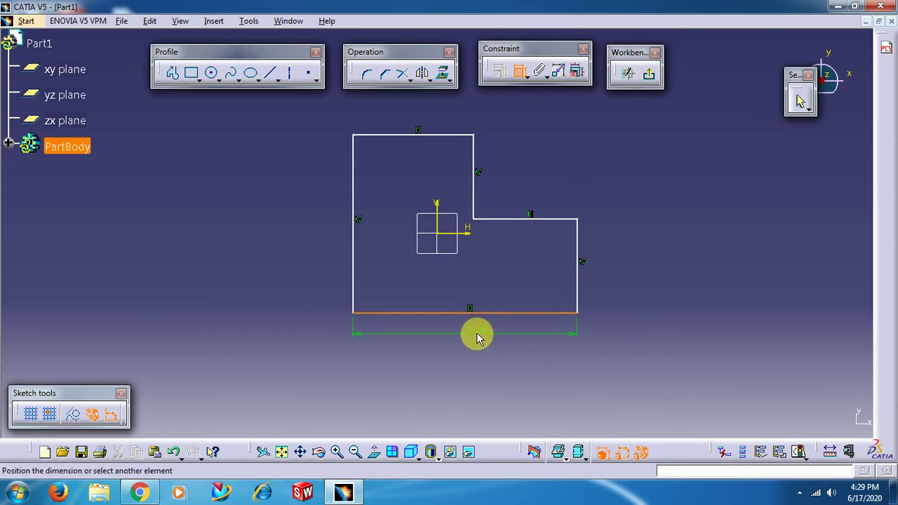
pyautogui.click(471, 338)
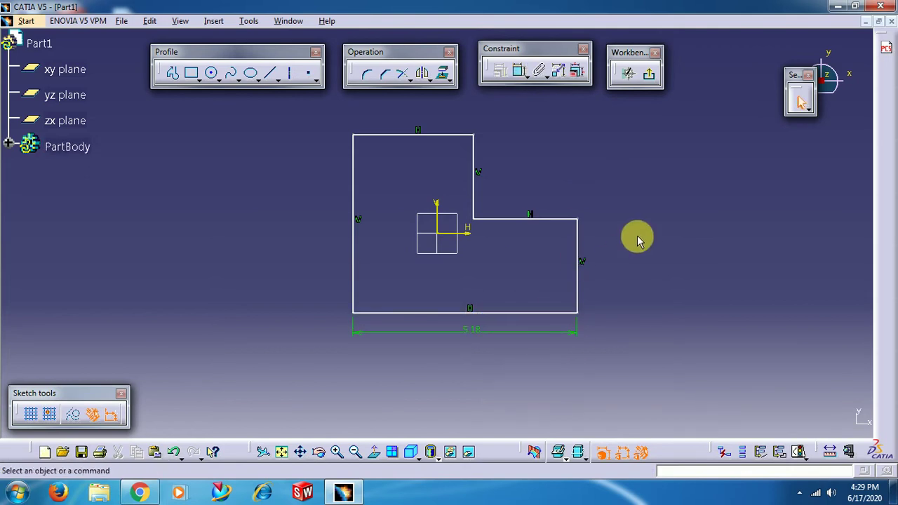
pyautogui.click(518, 71)
pyautogui.click(353, 197)
pyautogui.click(316, 200)
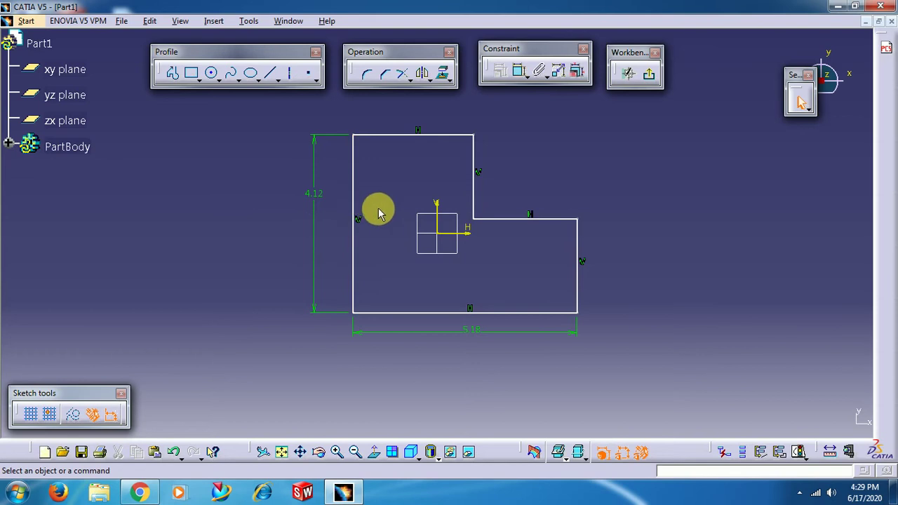
pyautogui.moveTo(374, 208); pyautogui.dragTo(441, 200, button='middle')
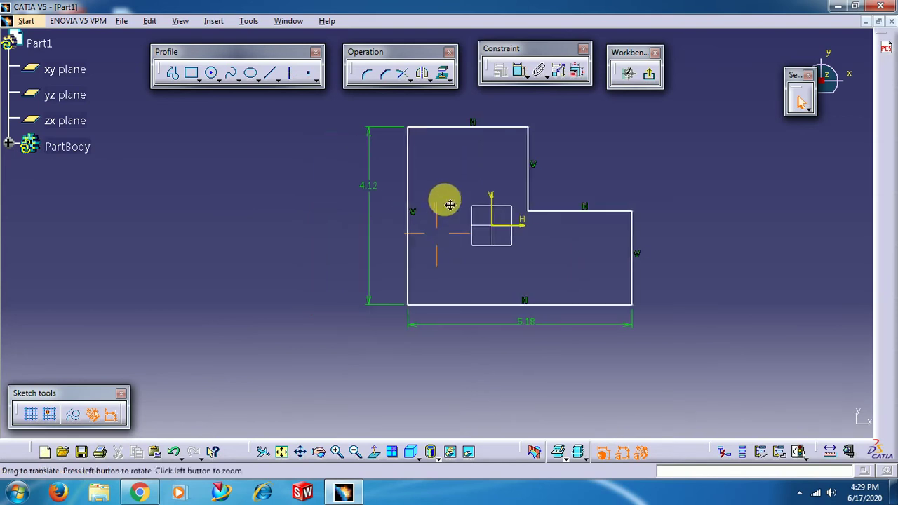
# Change the height dimension to 5 and the width dimension to 6.
pyautogui.doubleClick(371, 187)
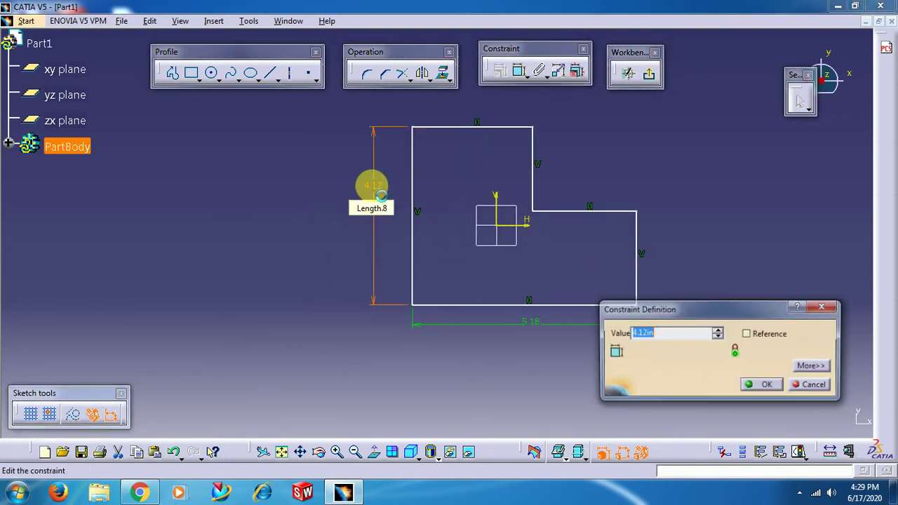
pyautogui.write('5')
pyautogui.press('Return')
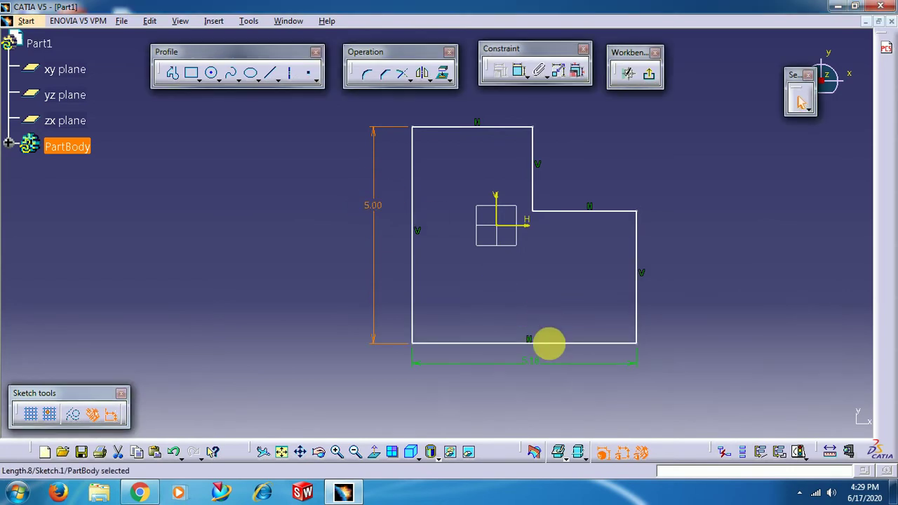
pyautogui.doubleClick(533, 361)
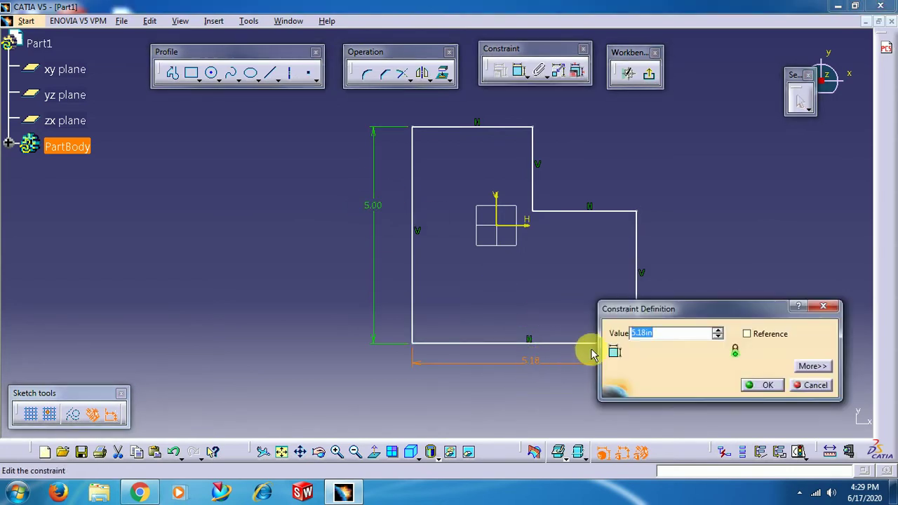
pyautogui.write('6')
pyautogui.press('Return')
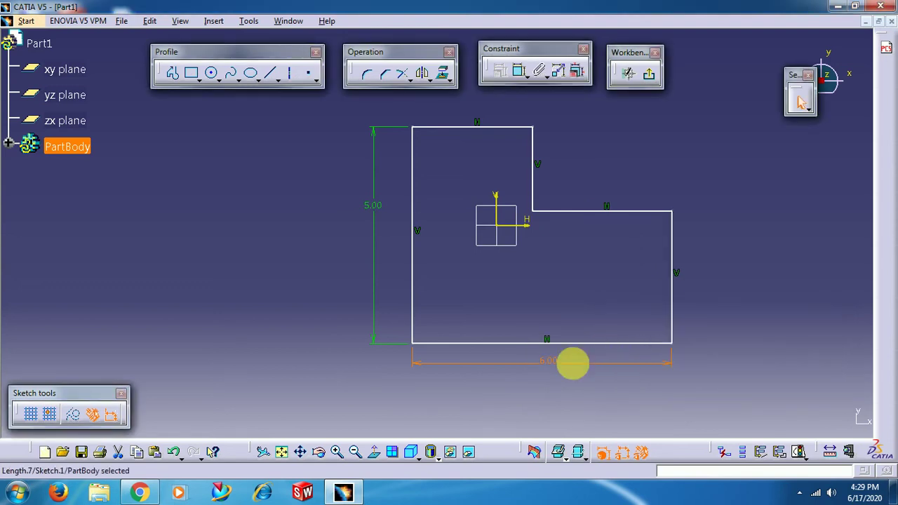
pyautogui.moveTo(575, 288)
pyautogui.mouseDown(button='middle')
pyautogui.moveTo(524, 264)
pyautogui.moveTo(494, 303)
pyautogui.mouseUp(button='middle')
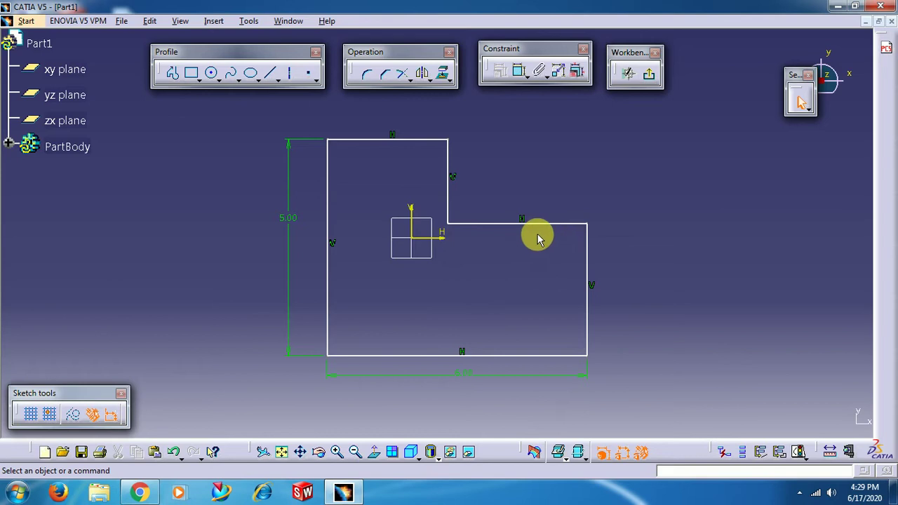
# Drag the notch and bottom edges to reshape the stepped profile.
pyautogui.moveTo(531, 223); pyautogui.dragTo(542, 205)
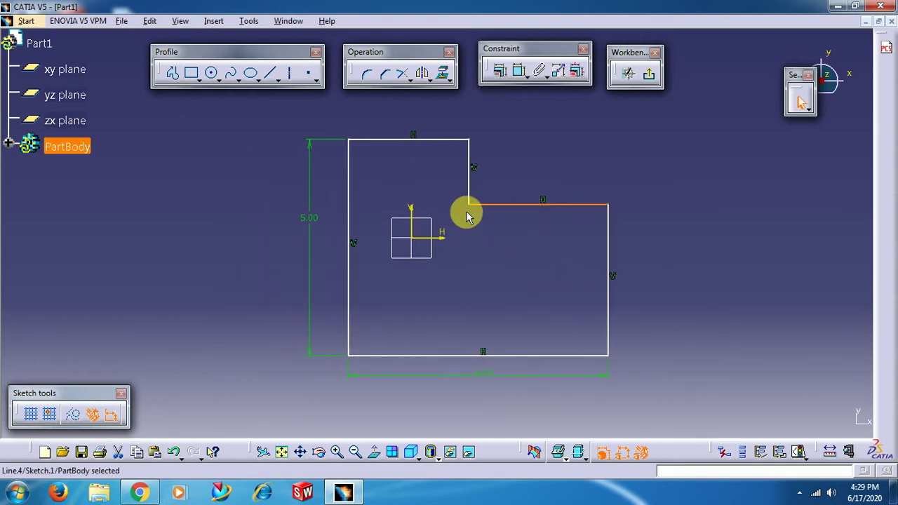
pyautogui.moveTo(401, 141); pyautogui.dragTo(365, 139)
pyautogui.moveTo(539, 213)
pyautogui.mouseDown()
pyautogui.moveTo(579, 190)
pyautogui.moveTo(534, 201)
pyautogui.moveTo(539, 217)
pyautogui.mouseUp()
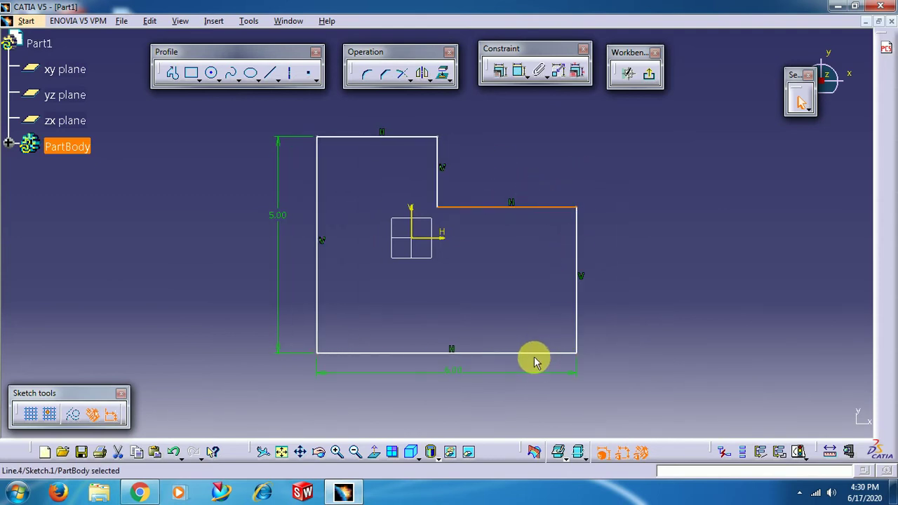
pyautogui.moveTo(533, 356); pyautogui.dragTo(538, 336)
pyautogui.moveTo(493, 245); pyautogui.dragTo(503, 307, button='middle')
pyautogui.moveTo(512, 267); pyautogui.dragTo(503, 248)
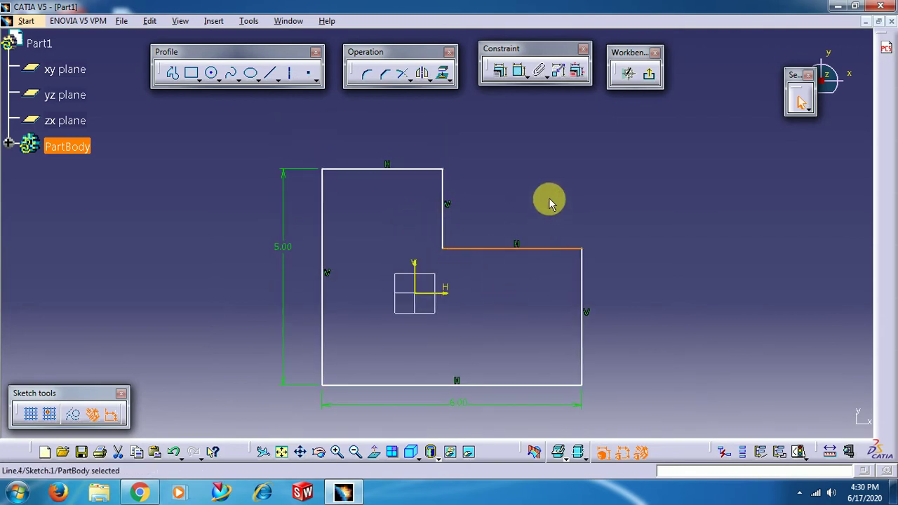
pyautogui.click(547, 183)
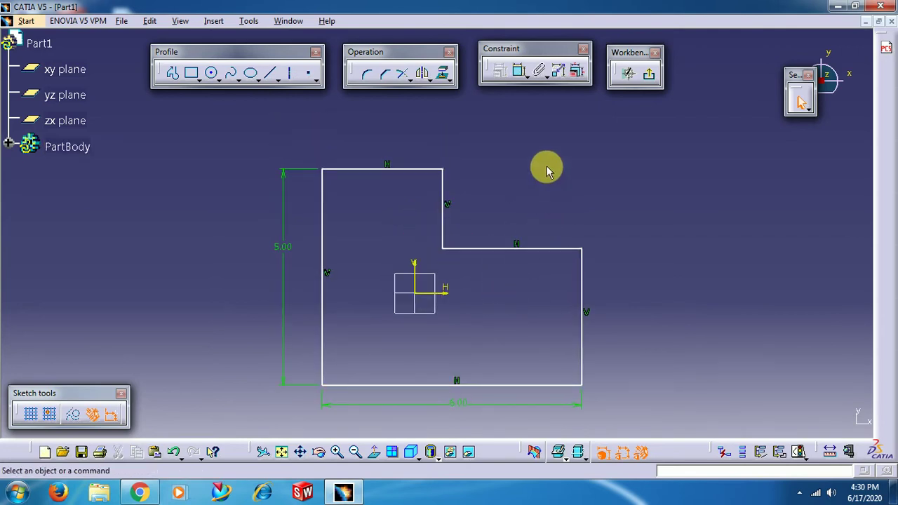
# Dimension the profile's top edge and set its length to 2.00.
pyautogui.click(519, 73)
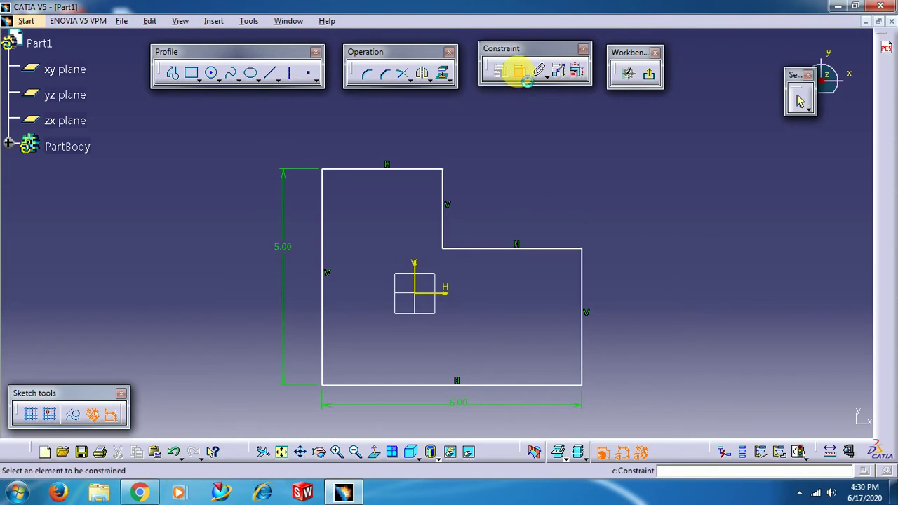
pyautogui.click(371, 177)
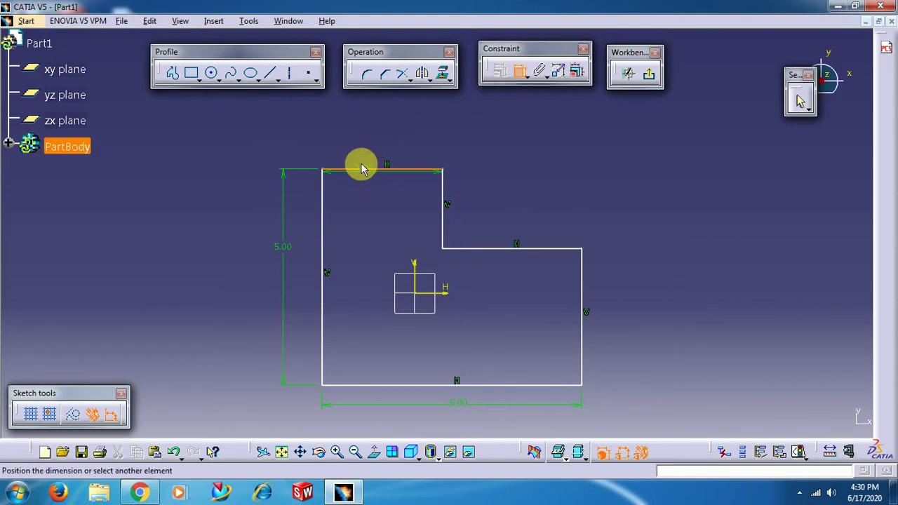
pyautogui.click(356, 132)
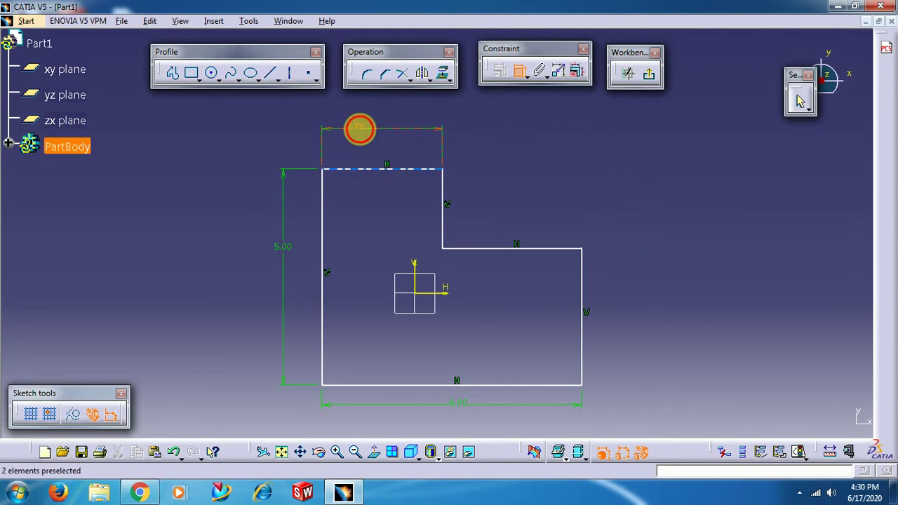
pyautogui.doubleClick(359, 130)
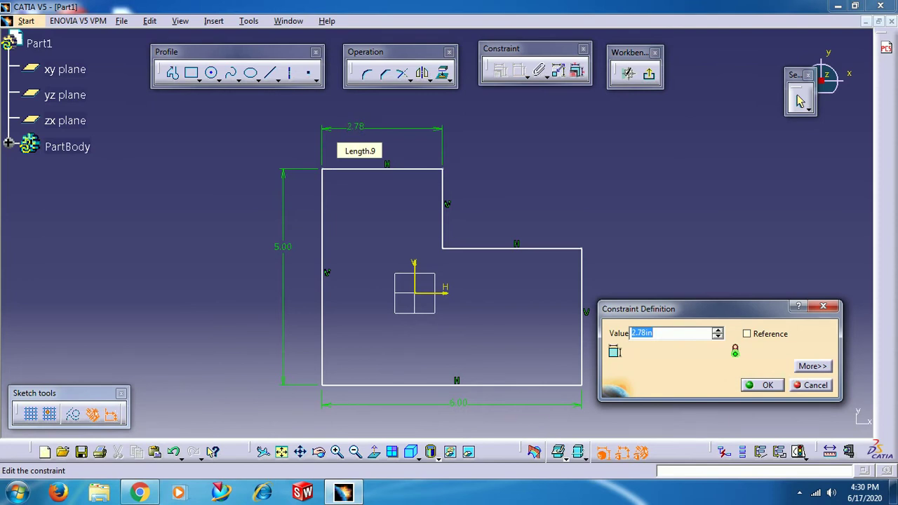
pyautogui.write('2')
pyautogui.press('Return')
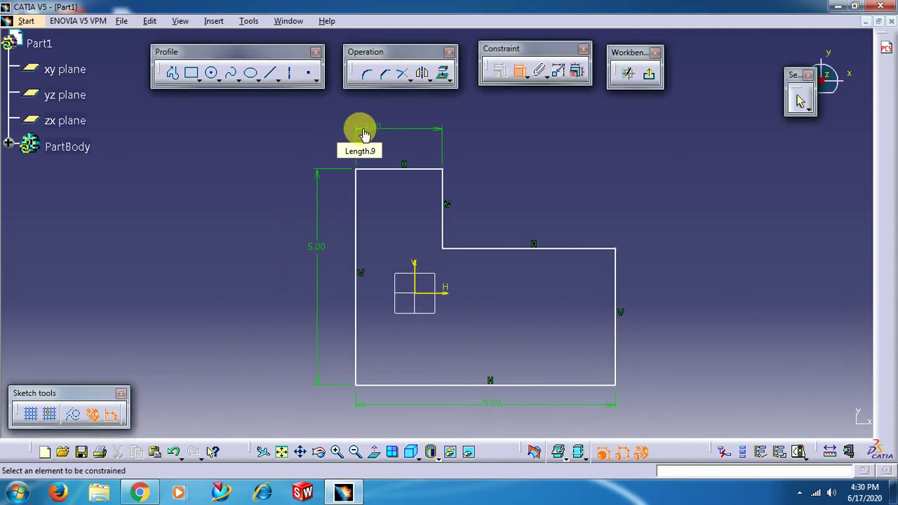
# Dimension the right vertical edge and set its height to 4.00.
pyautogui.click(615, 273)
pyautogui.click(666, 301)
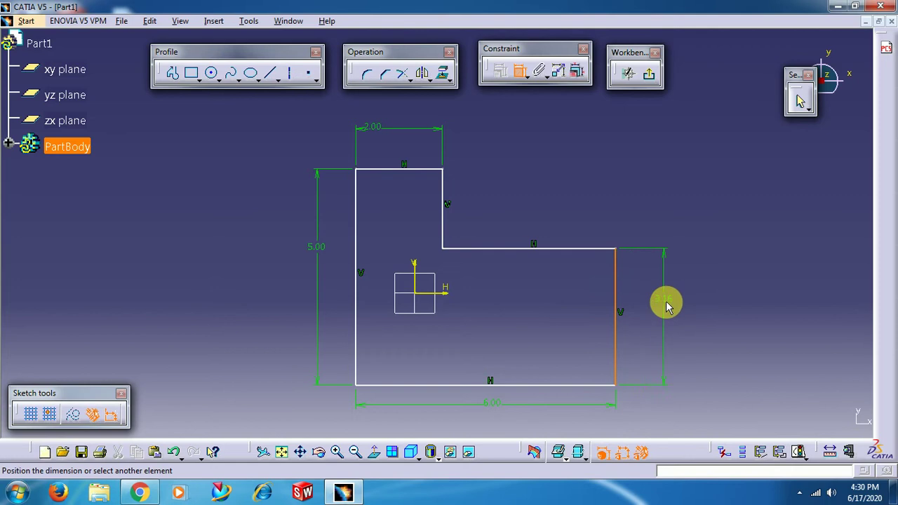
pyautogui.doubleClick(667, 300)
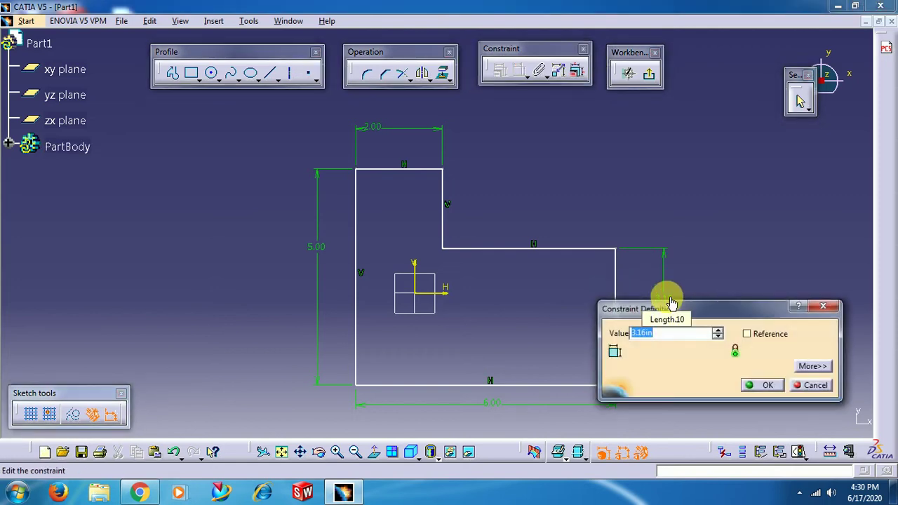
pyautogui.write('4')
pyautogui.press('Return')
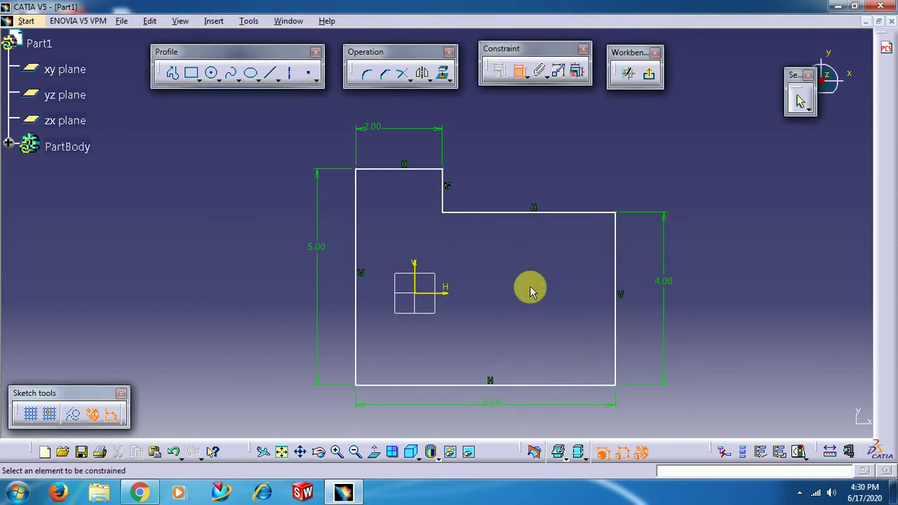
pyautogui.moveTo(530, 288); pyautogui.dragTo(501, 273, button='middle')
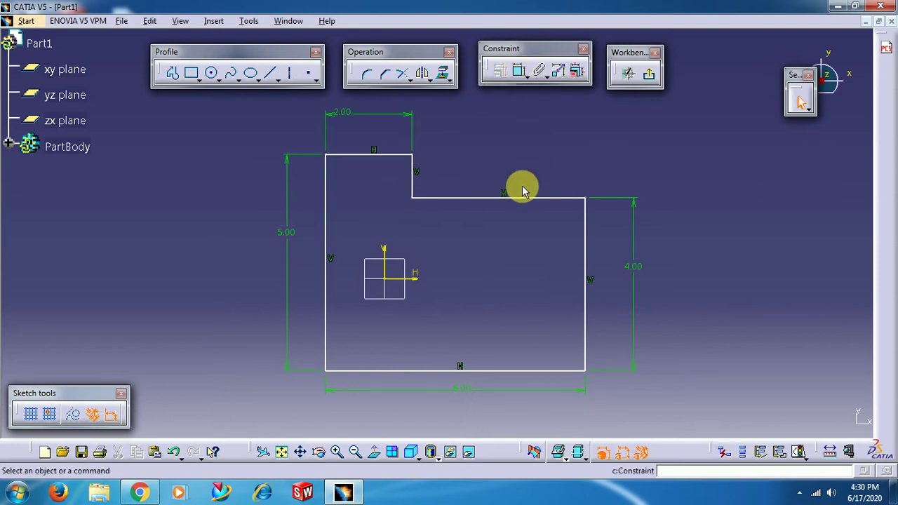
pyautogui.moveTo(517, 196)
pyautogui.mouseDown()
pyautogui.moveTo(553, 171)
pyautogui.moveTo(657, 237)
pyautogui.moveTo(507, 255)
pyautogui.moveTo(520, 172)
pyautogui.mouseUp()
pyautogui.click(517, 76)
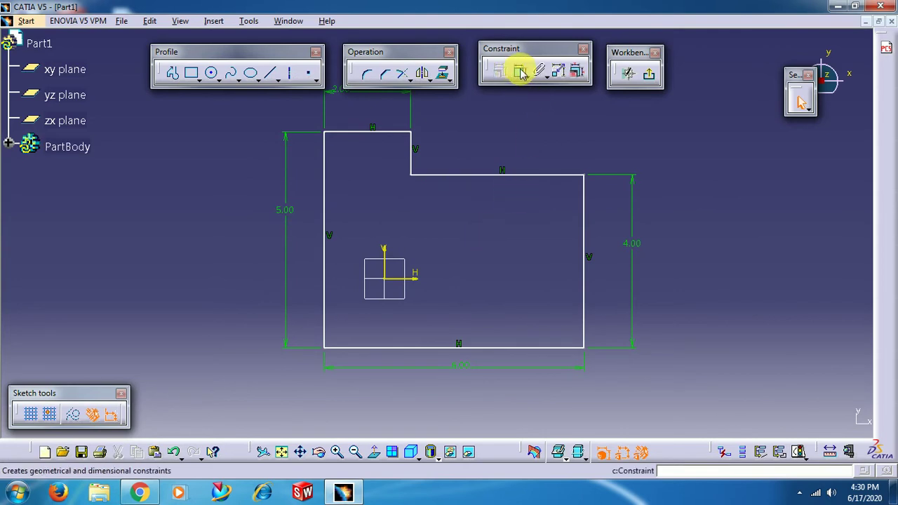
# Dimension the H axis to the bottom edge and set the distance to 1.00.
pyautogui.click(417, 281)
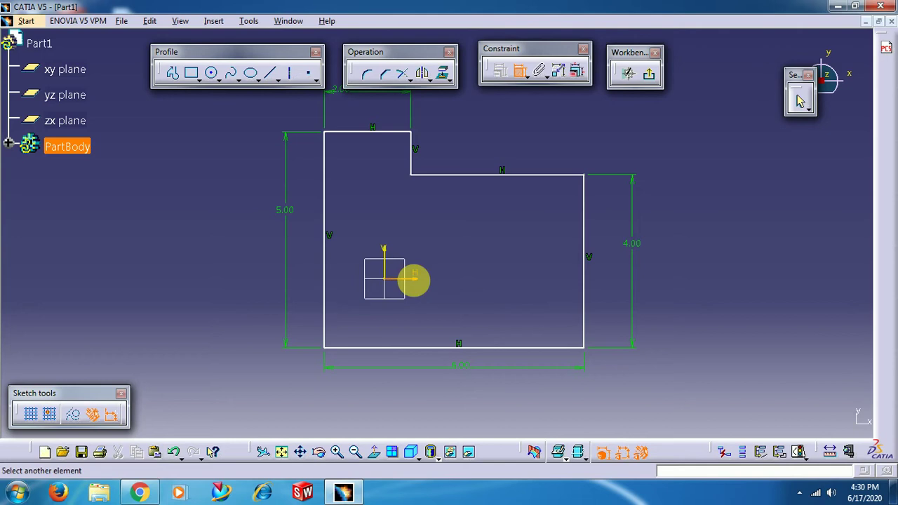
pyautogui.click(432, 348)
pyautogui.click(456, 308)
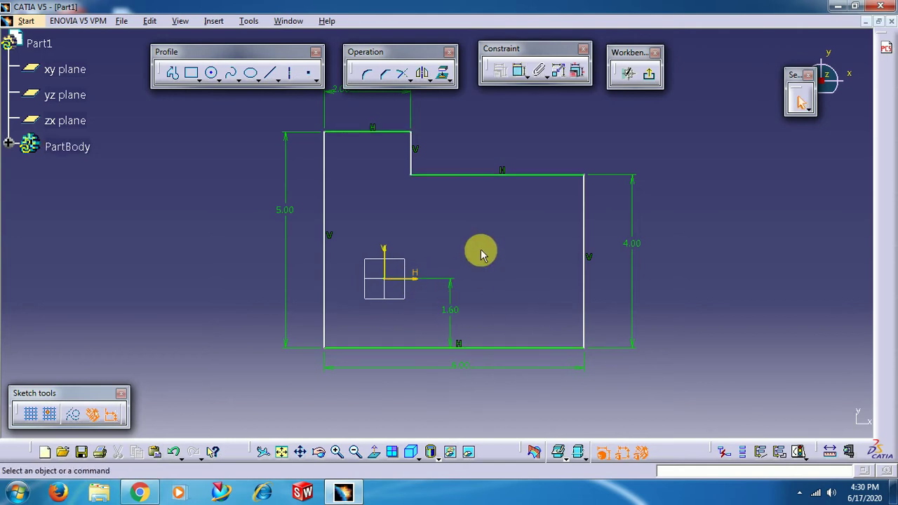
pyautogui.doubleClick(452, 310)
pyautogui.write('1')
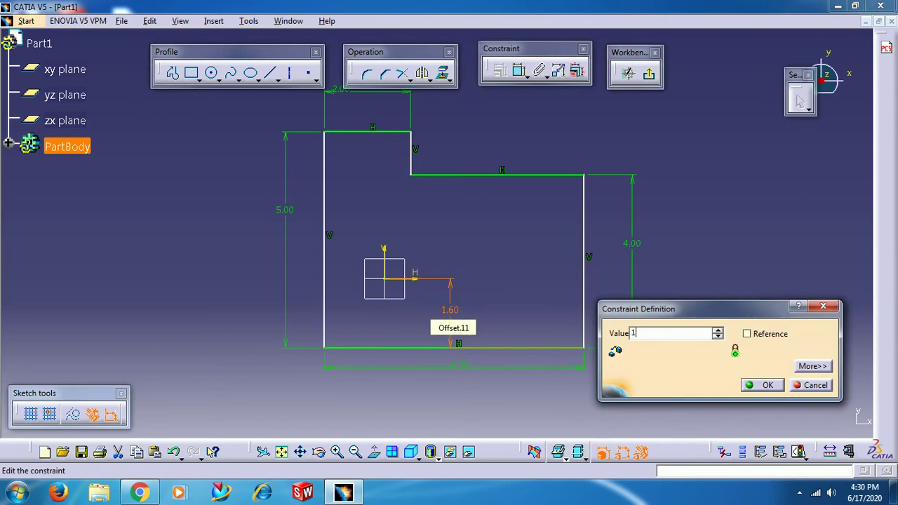
pyautogui.press('Return')
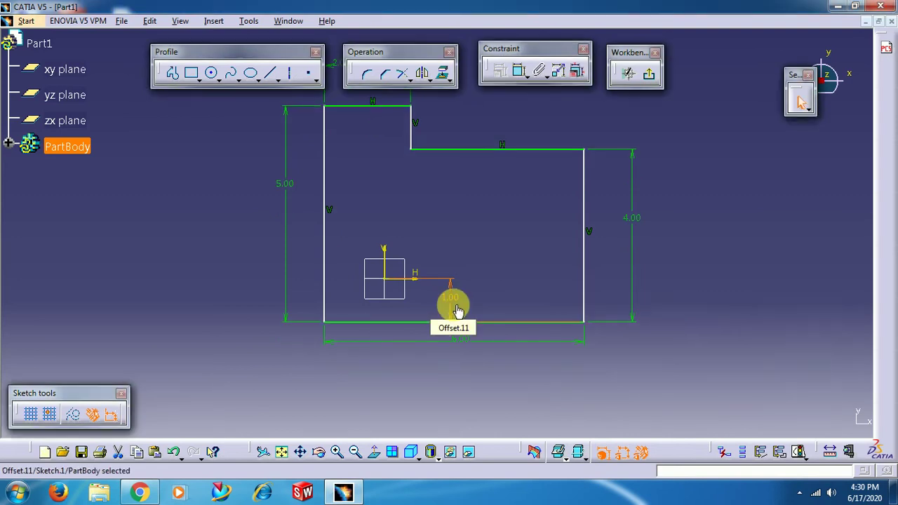
# Dimension the left edge to the V axis and set the distance to 1.00.
pyautogui.click(519, 70)
pyautogui.click(326, 269)
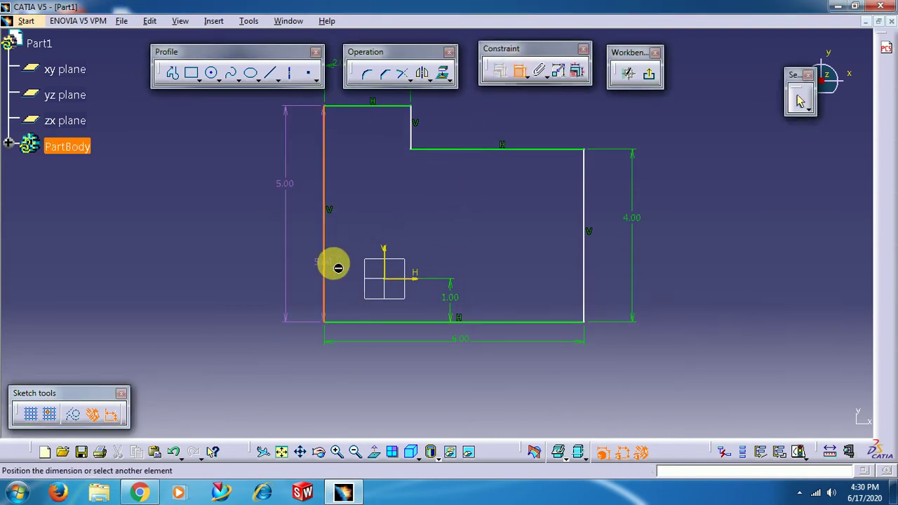
pyautogui.click(393, 267)
pyautogui.click(361, 226)
pyautogui.doubleClick(363, 225)
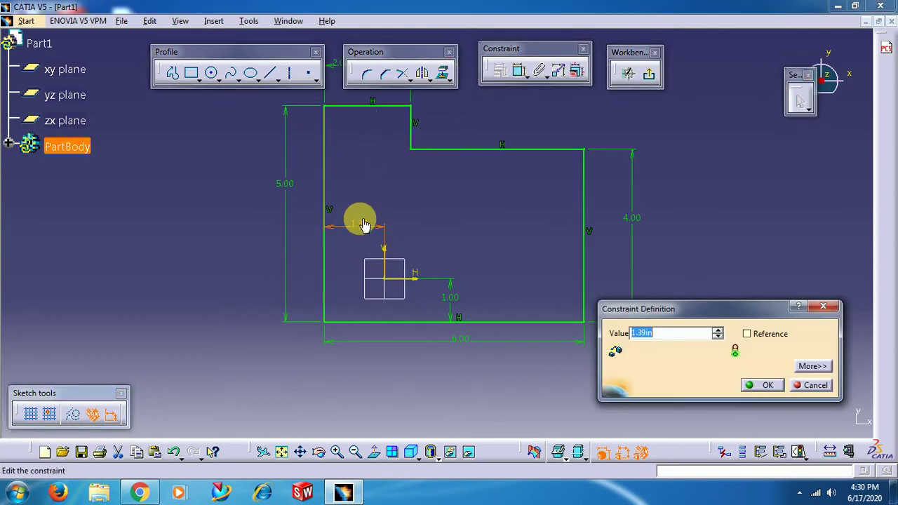
pyautogui.write('1')
pyautogui.press('Return')
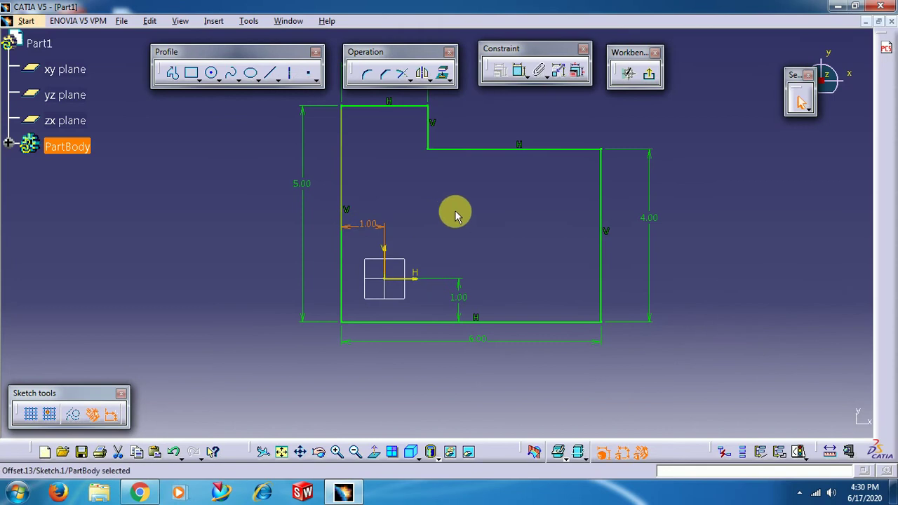
pyautogui.moveTo(458, 219); pyautogui.dragTo(424, 265, button='middle')
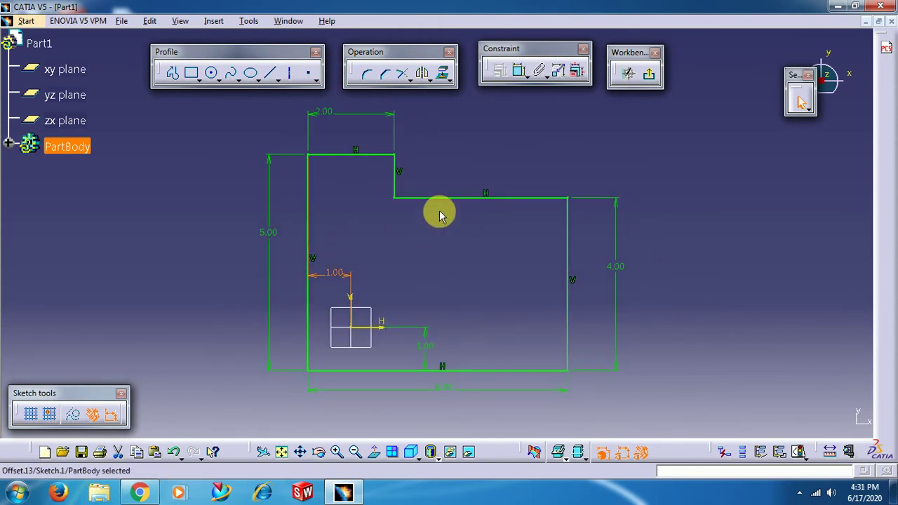
# Add a height dimension to the right edge and delete the duplicate 4.00 dimension.
pyautogui.click(453, 179)
pyautogui.click(519, 74)
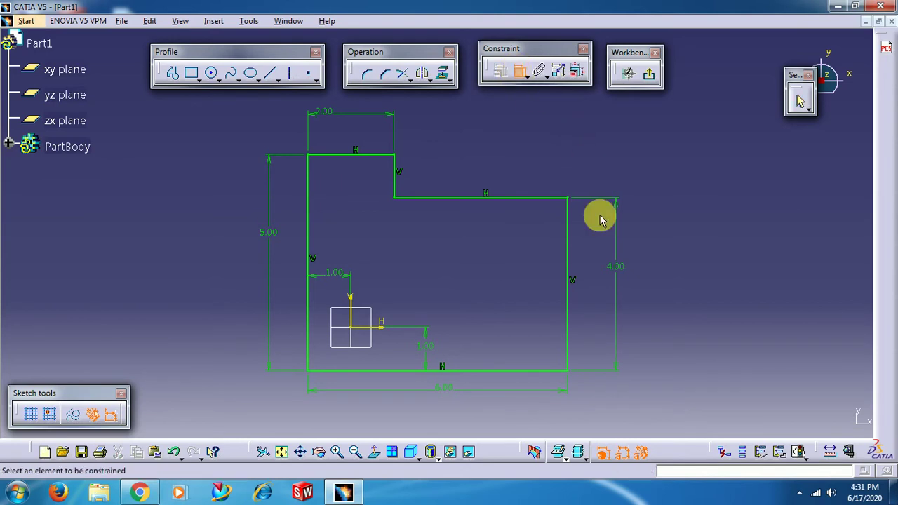
pyautogui.click(570, 246)
pyautogui.click(653, 251)
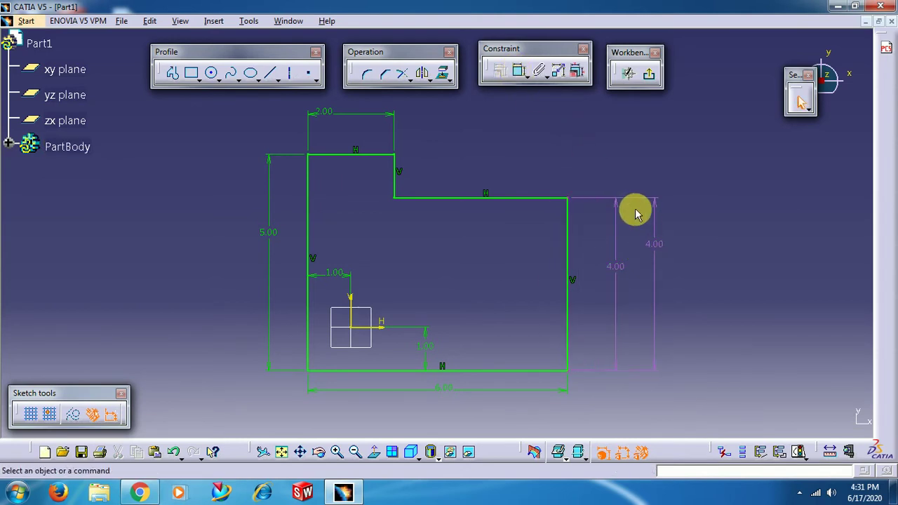
pyautogui.moveTo(590, 258); pyautogui.dragTo(491, 180, button='middle')
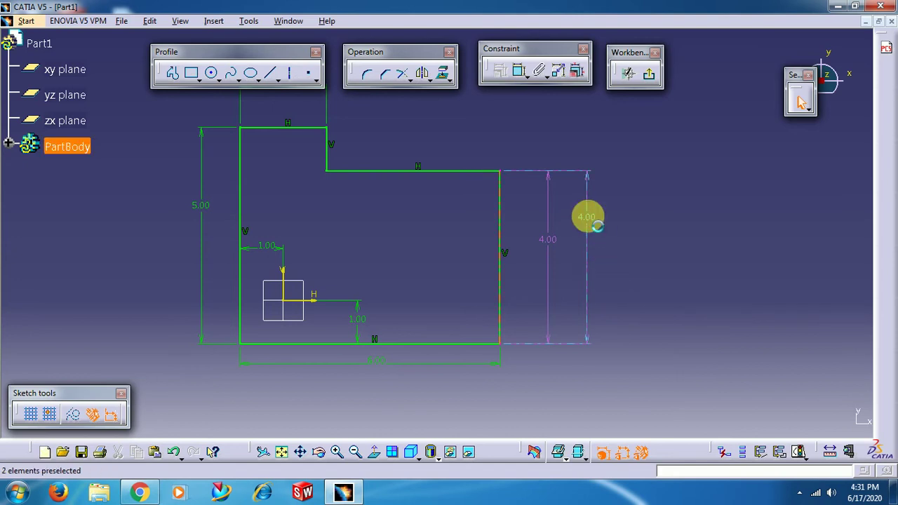
pyautogui.rightClick(588, 217)
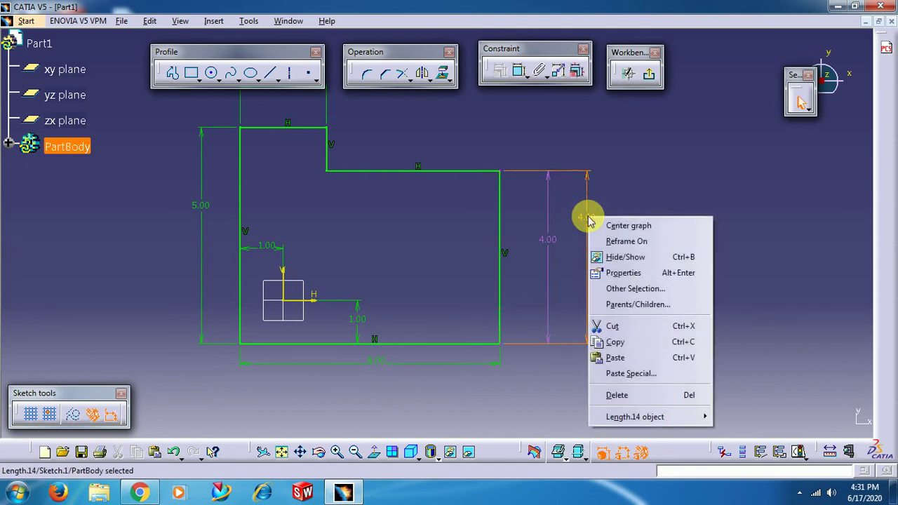
pyautogui.click(644, 395)
# Place a vertical distance dimension on the right vertical edge.
pyautogui.click(499, 240)
pyautogui.moveTo(385, 297); pyautogui.dragTo(562, 279, button='middle')
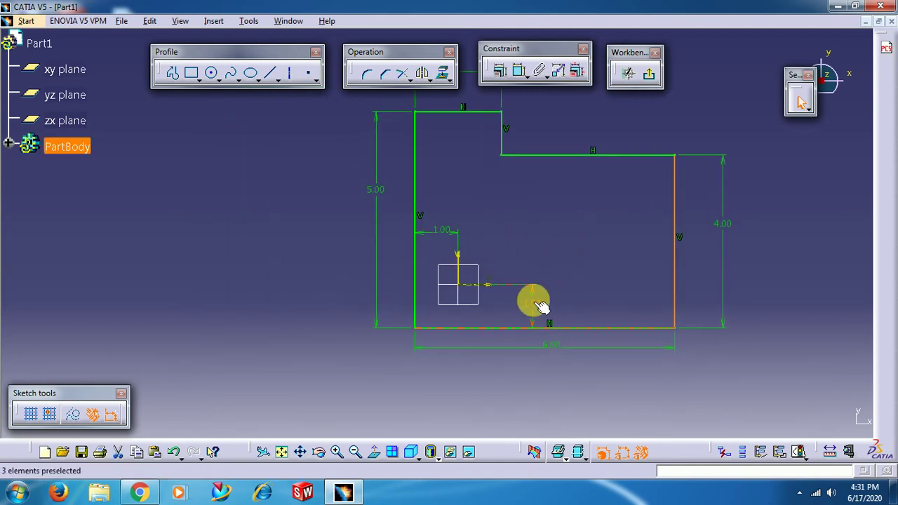
pyautogui.click(537, 312)
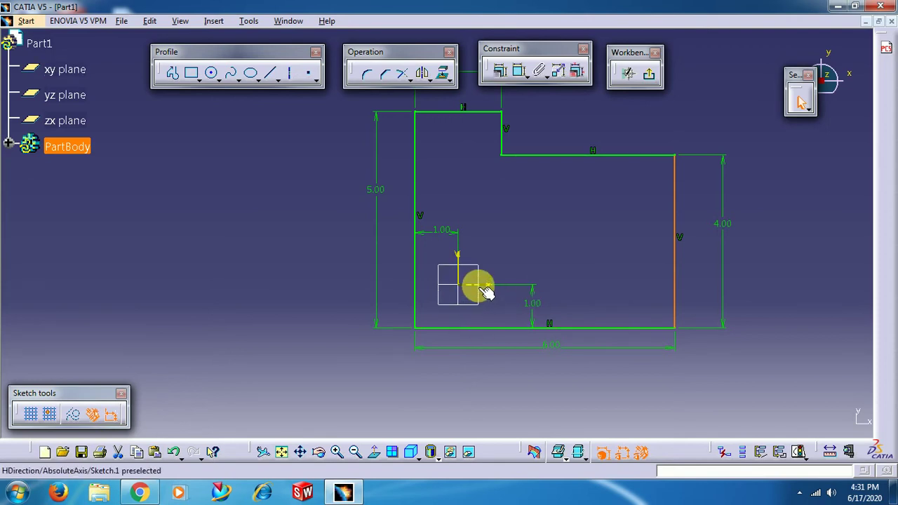
# Delete the bottom and left 1.00 origin-offset dimensions.
pyautogui.rightClick(541, 306)
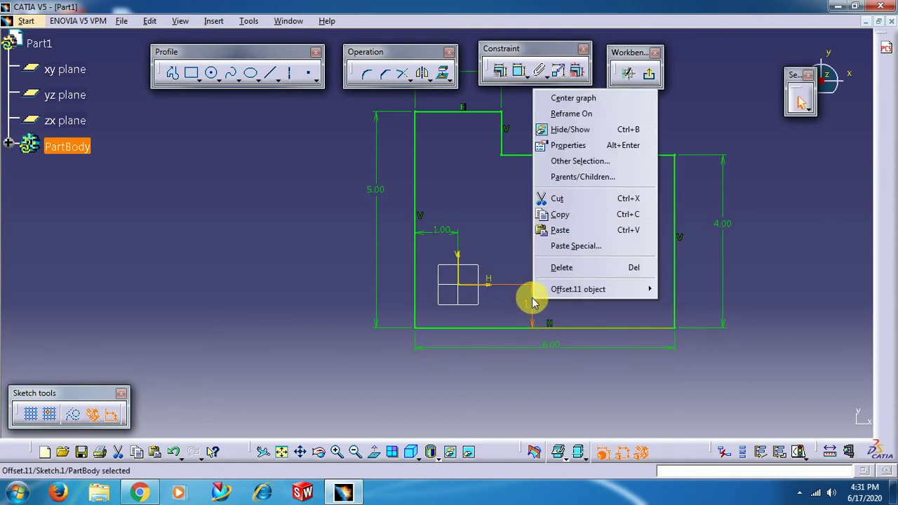
pyautogui.click(562, 269)
pyautogui.rightClick(450, 232)
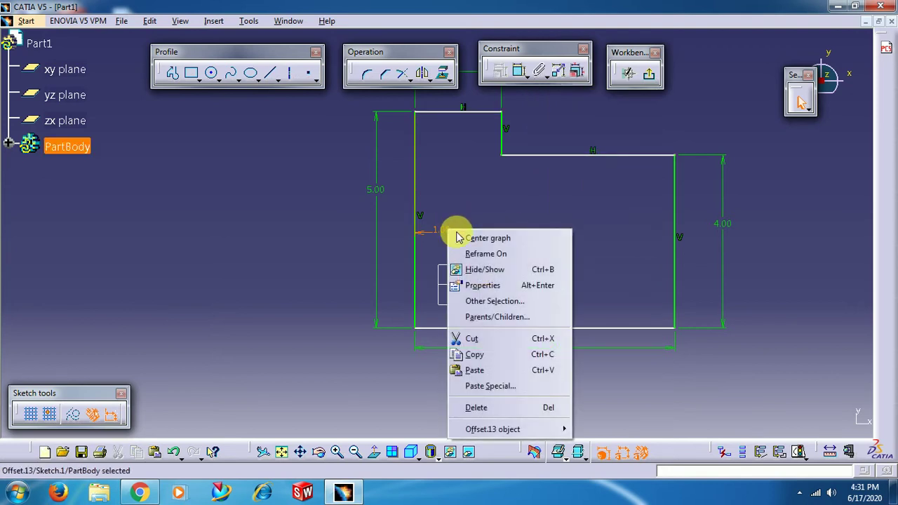
pyautogui.click(531, 407)
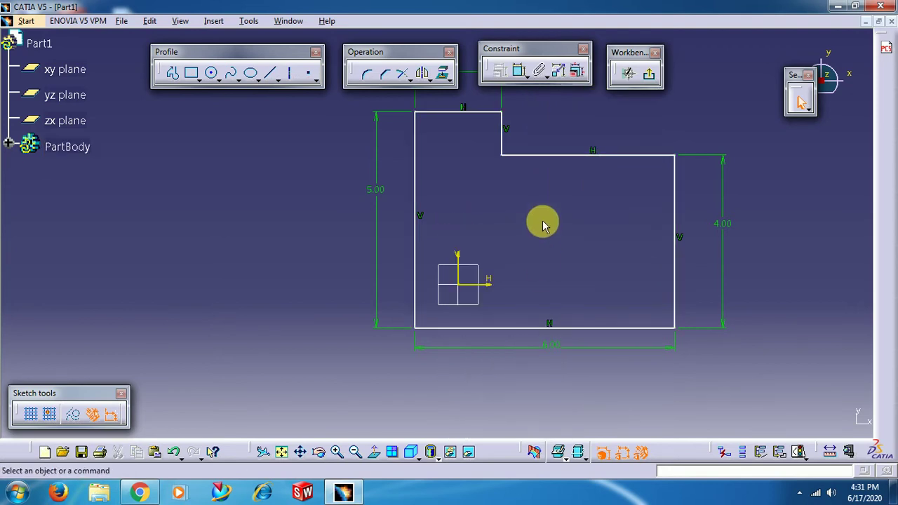
# Make the profile's bottom line coincident with the horizontal sketch axis.
pyautogui.click(490, 284)
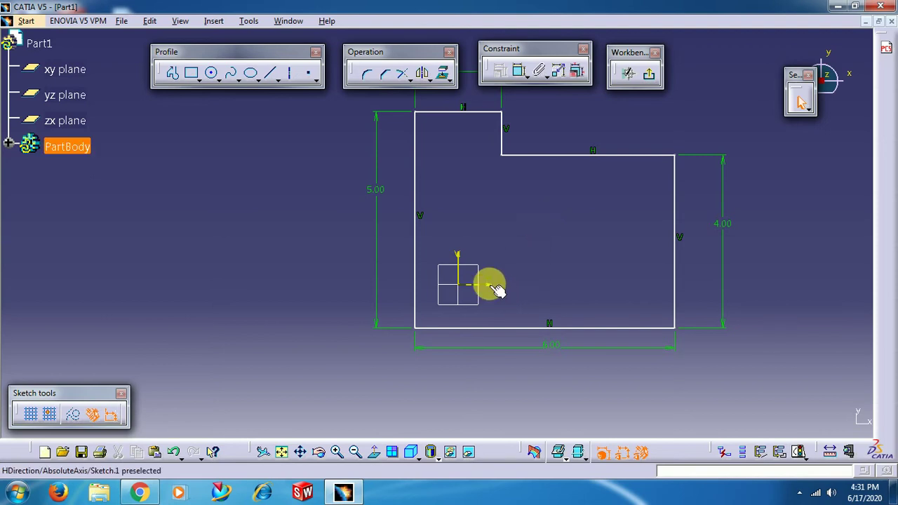
pyautogui.keyDown('ctrl'); pyautogui.click(513, 334); pyautogui.keyUp('ctrl')
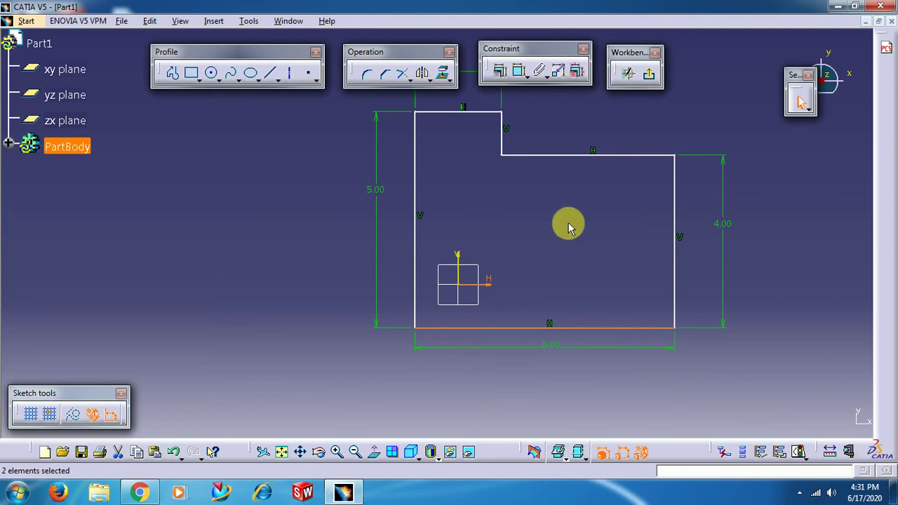
pyautogui.click(501, 72)
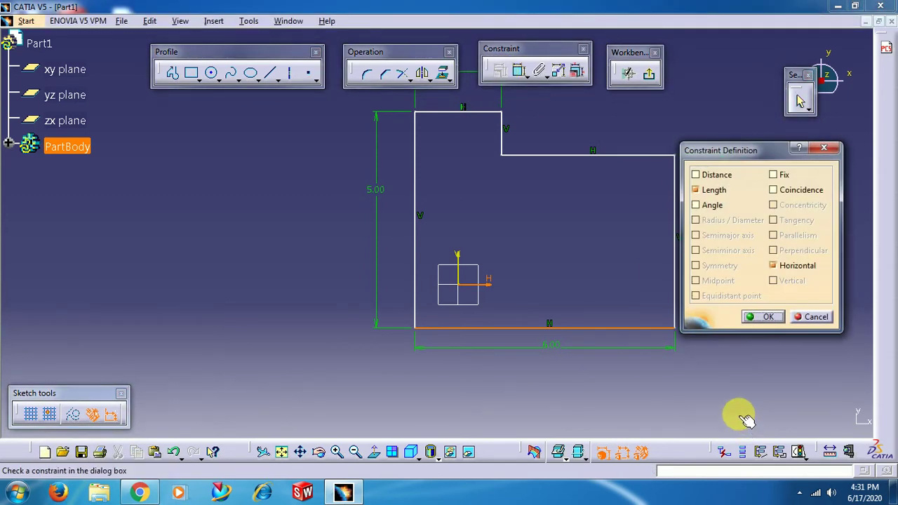
pyautogui.click(786, 197)
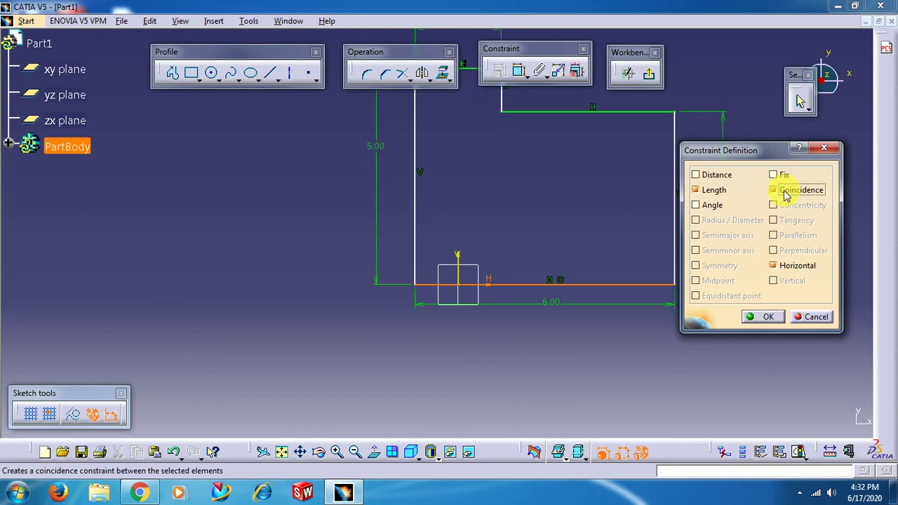
pyautogui.click(771, 316)
pyautogui.moveTo(524, 195)
pyautogui.mouseDown(button='middle')
pyautogui.moveTo(517, 274)
pyautogui.moveTo(507, 290)
pyautogui.mouseUp(button='middle')
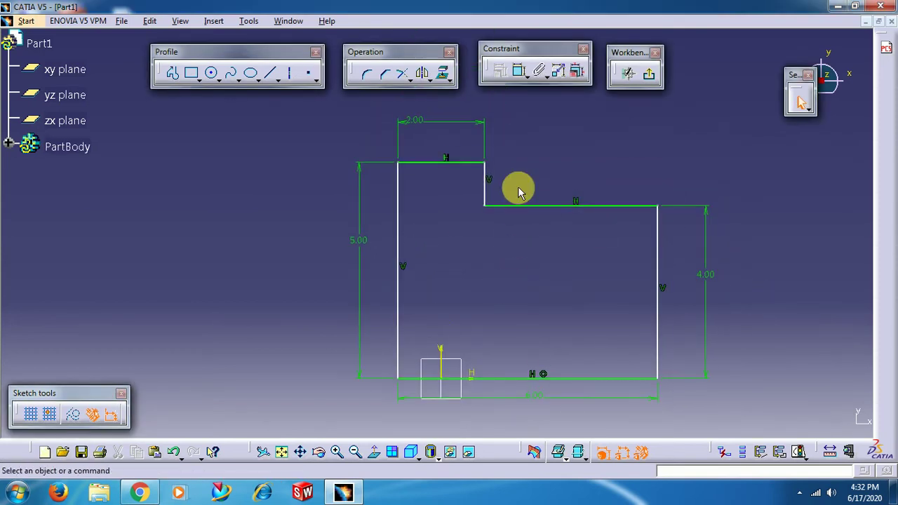
# Make the profile's left line coincident with the vertical sketch axis.
pyautogui.click(439, 352)
pyautogui.keyDown('ctrl'); pyautogui.click(399, 324); pyautogui.keyUp('ctrl')
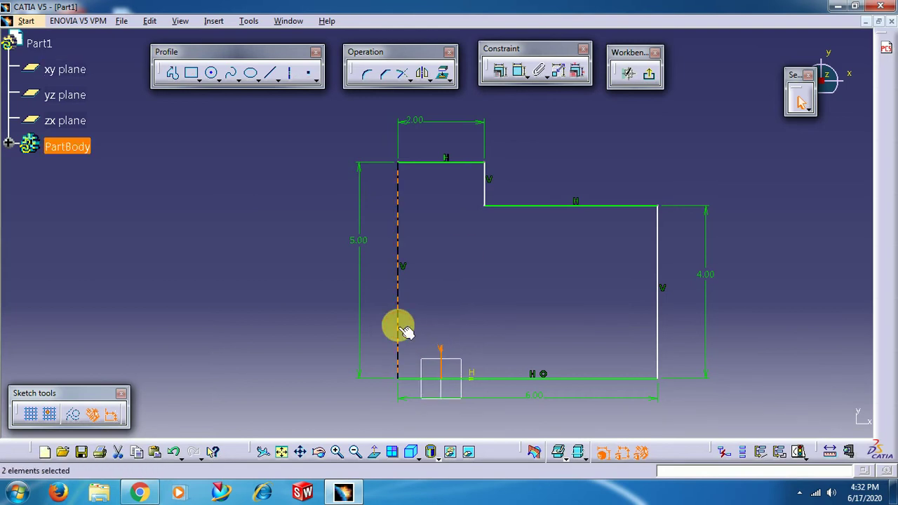
pyautogui.click(499, 71)
pyautogui.click(773, 190)
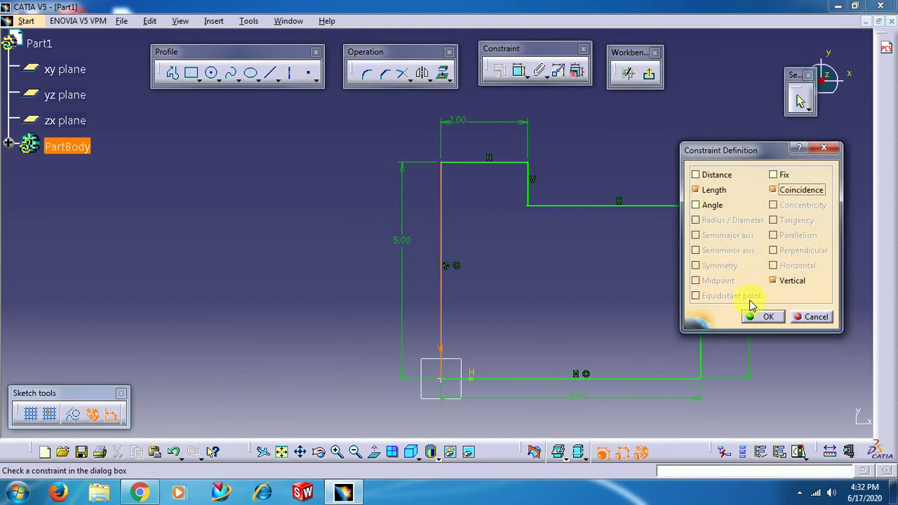
pyautogui.click(750, 316)
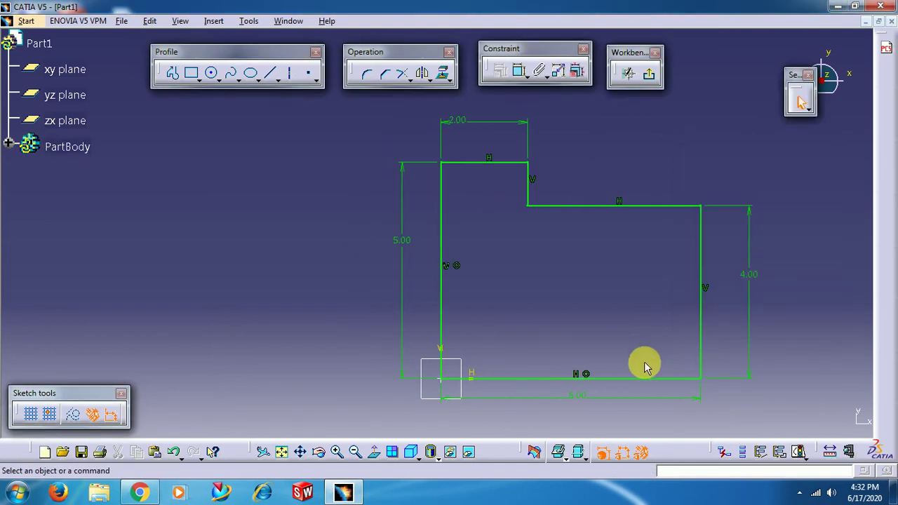
pyautogui.click(456, 265)
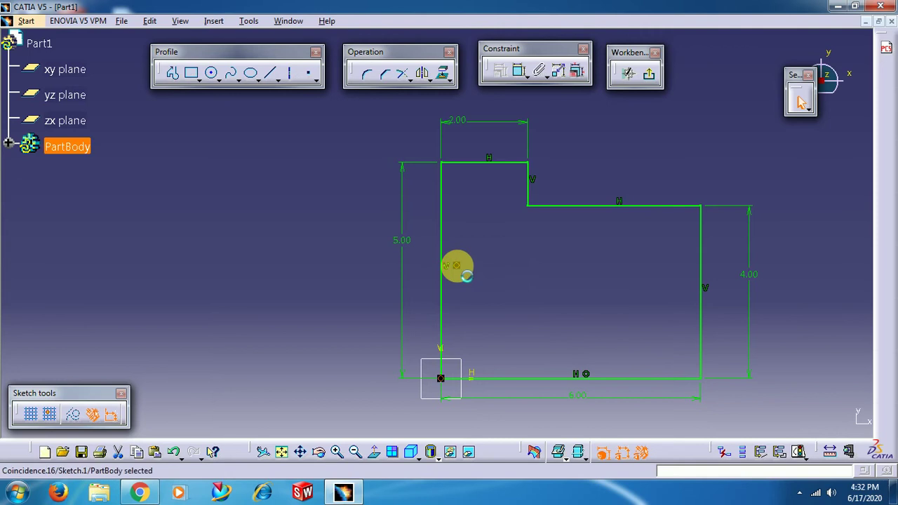
pyautogui.moveTo(558, 350); pyautogui.dragTo(457, 335, button='middle')
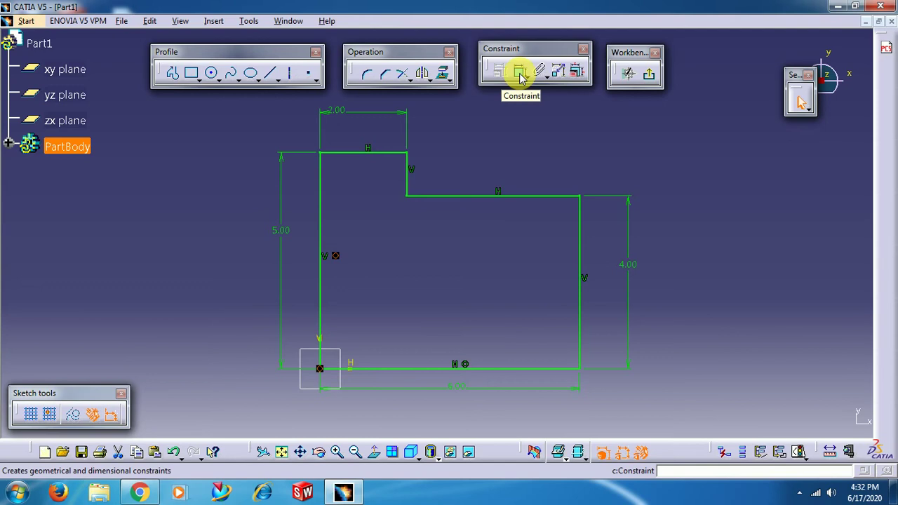
# Draw a separate line to the right of the stepped profile.
pyautogui.moveTo(501, 285); pyautogui.dragTo(359, 275, button='middle')
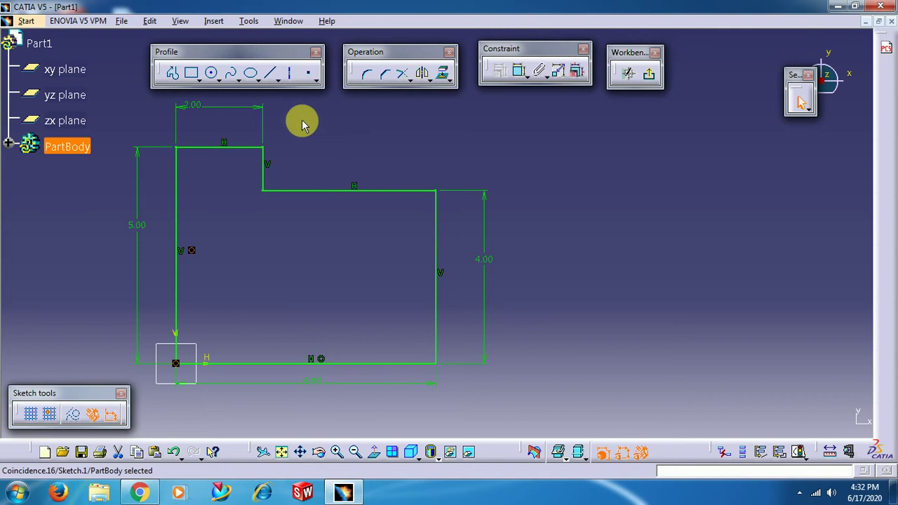
pyautogui.click(270, 73)
pyautogui.click(549, 269)
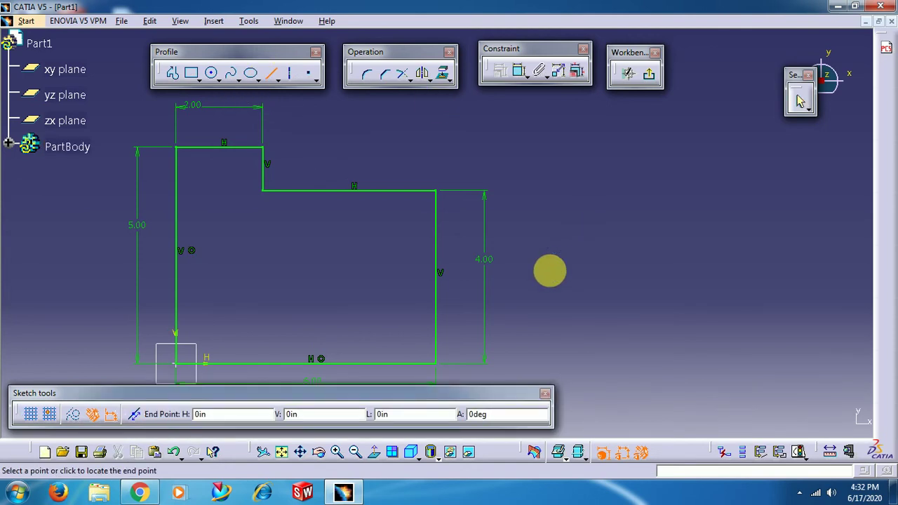
pyautogui.click(712, 251)
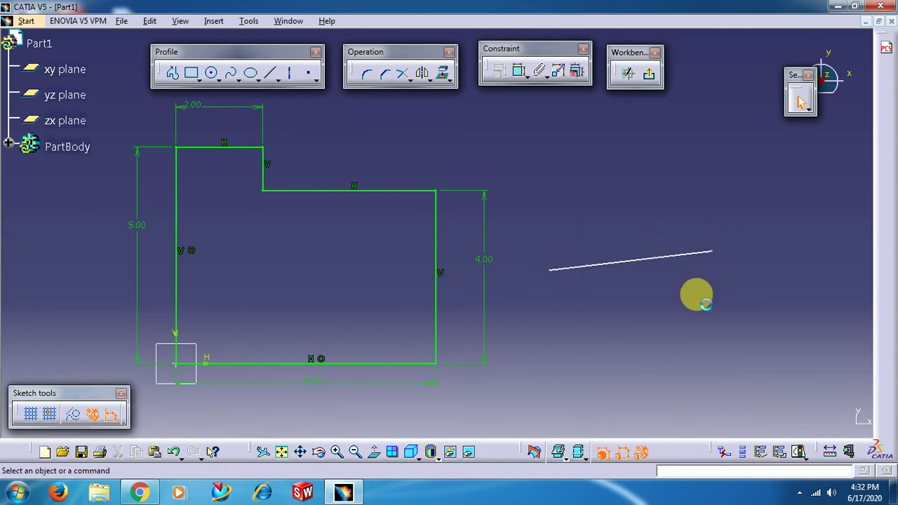
# Constrain the new line to be horizontal.
pyautogui.click(665, 262)
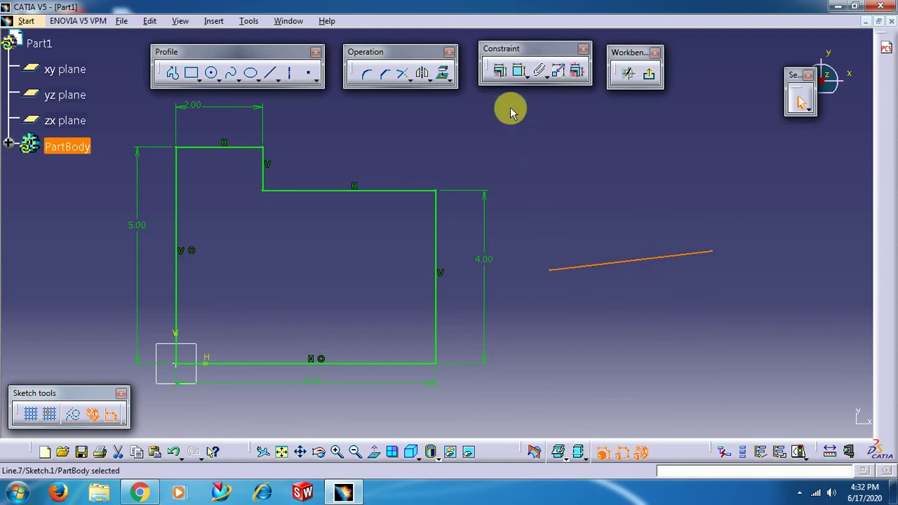
pyautogui.click(500, 72)
pyautogui.moveTo(578, 331)
pyautogui.mouseDown(button='middle')
pyautogui.moveTo(525, 336)
pyautogui.moveTo(393, 325)
pyautogui.mouseUp(button='middle')
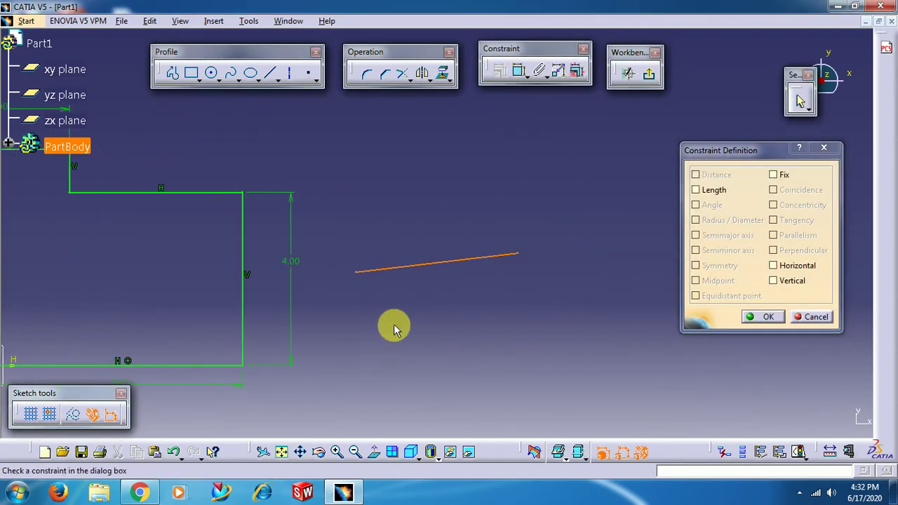
pyautogui.click(796, 267)
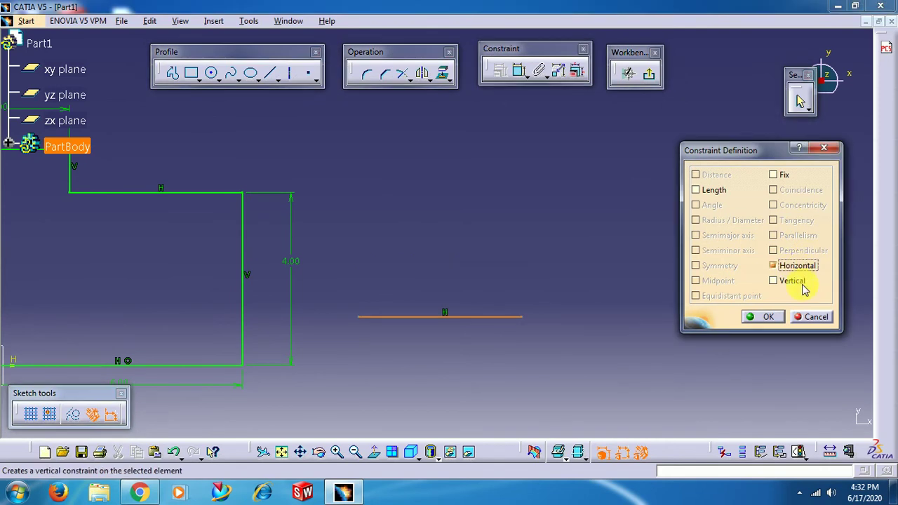
pyautogui.click(774, 319)
pyautogui.moveTo(470, 285); pyautogui.dragTo(639, 233, button='middle')
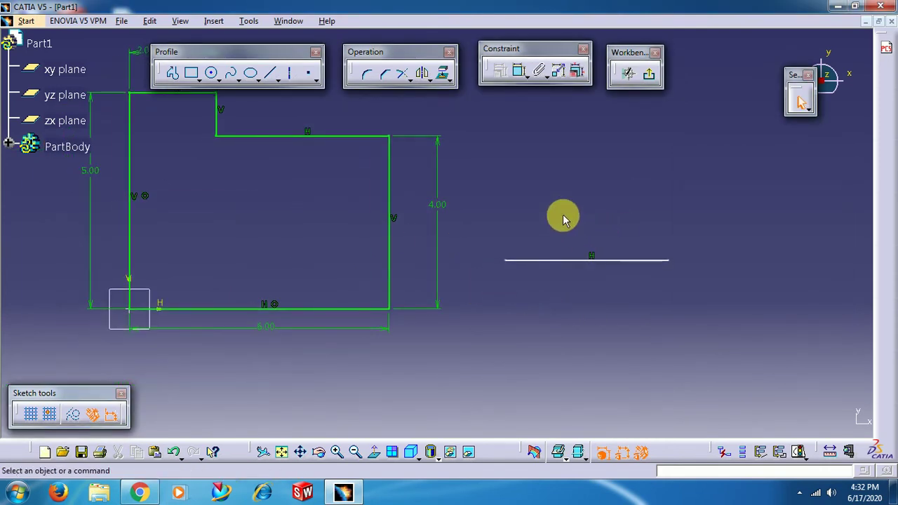
pyautogui.click(212, 73)
# Place a circle by its centre and radius above the horizontal line.
pyautogui.click(500, 195)
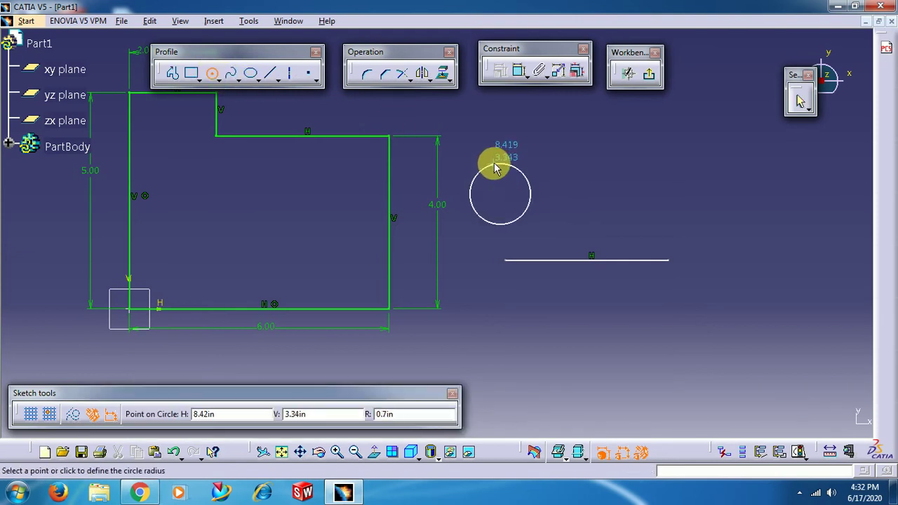
pyautogui.click(496, 158)
pyautogui.click(495, 210)
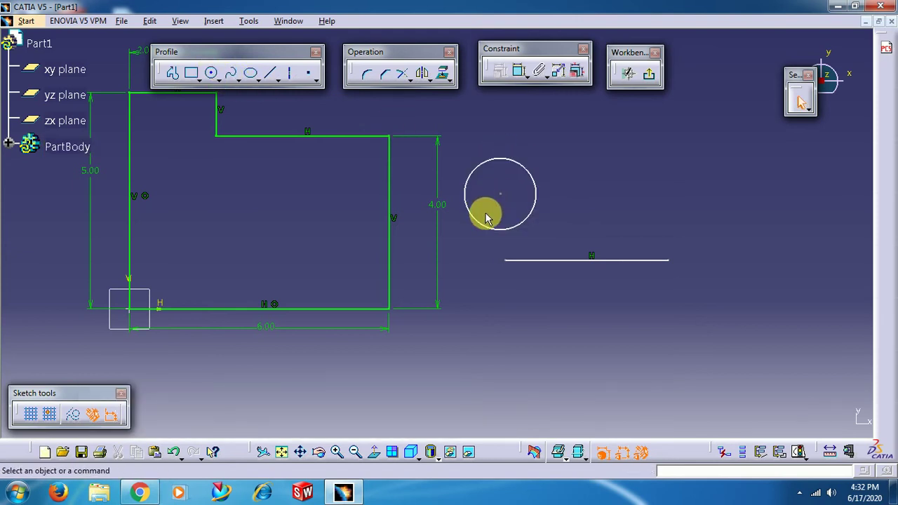
# Make the circle tangent to the profile's right vertical edge.
pyautogui.click(395, 218)
pyautogui.keyDown('ctrl'); pyautogui.click(482, 225); pyautogui.keyUp('ctrl')
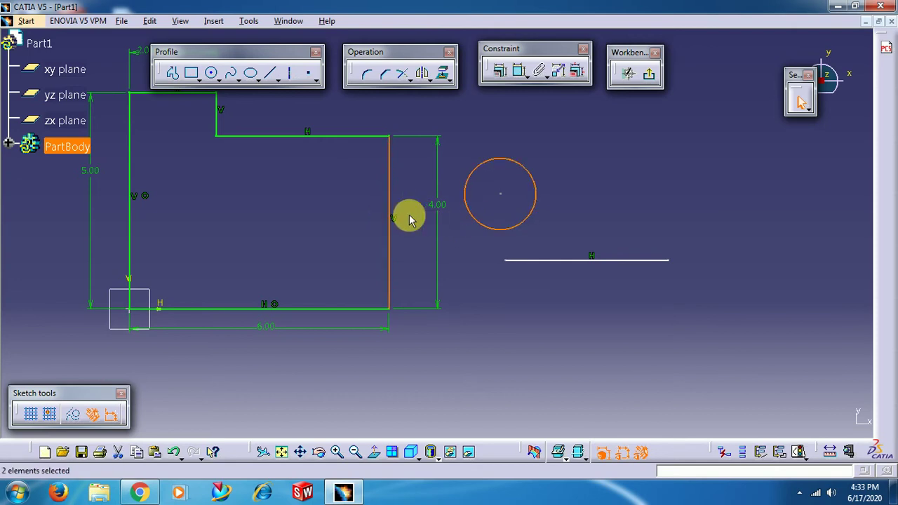
pyautogui.click(499, 72)
pyautogui.click(783, 223)
pyautogui.click(759, 317)
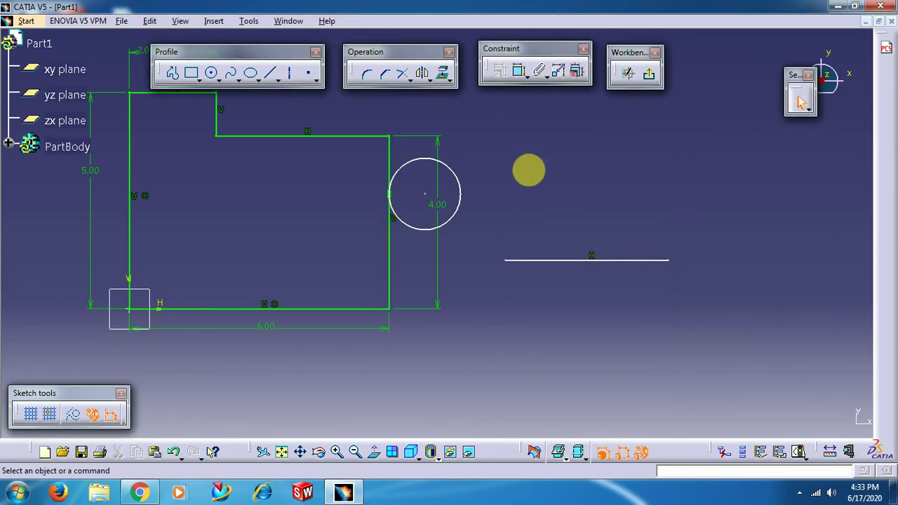
# Make the circle tangent to the profile's bottom edge too.
pyautogui.click(384, 314)
pyautogui.keyDown('ctrl'); pyautogui.click(426, 228); pyautogui.keyUp('ctrl')
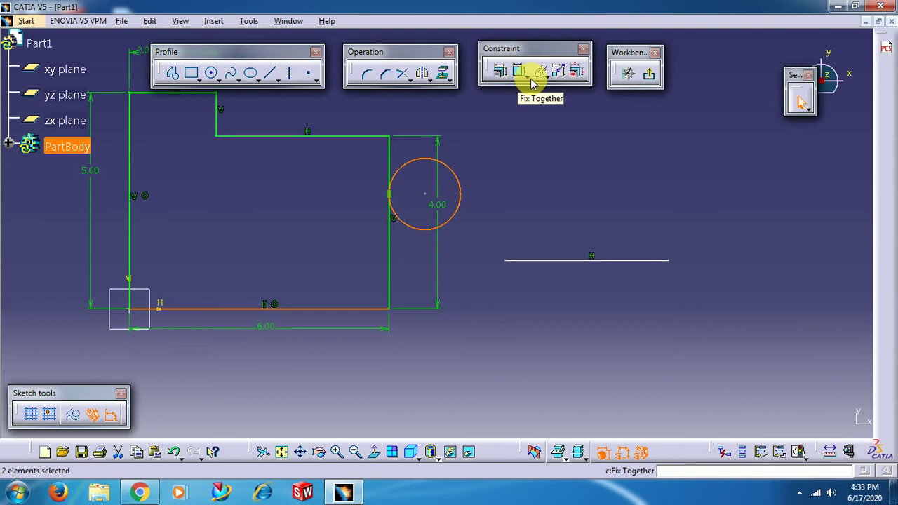
pyautogui.click(498, 74)
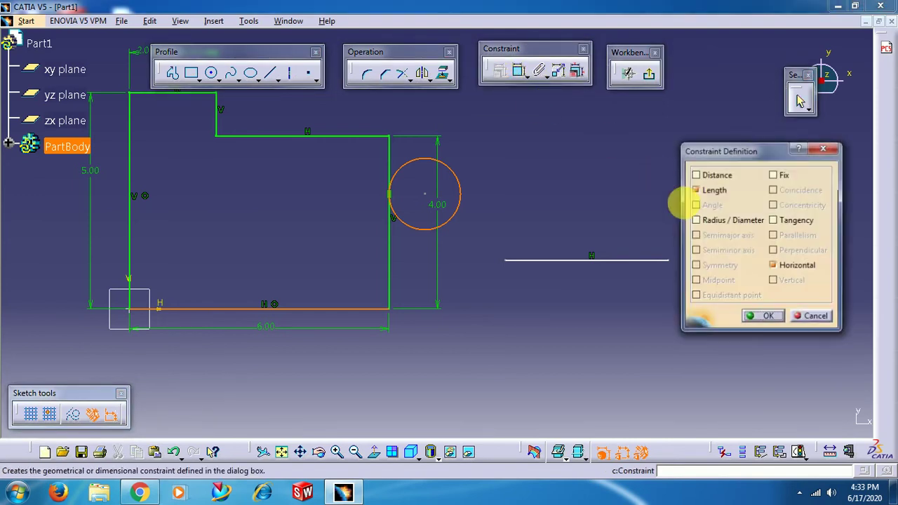
pyautogui.click(779, 222)
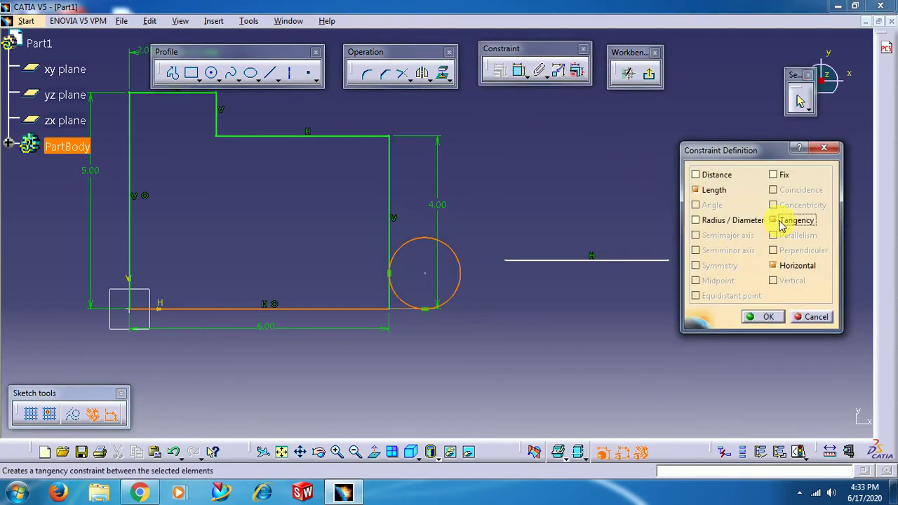
pyautogui.click(764, 316)
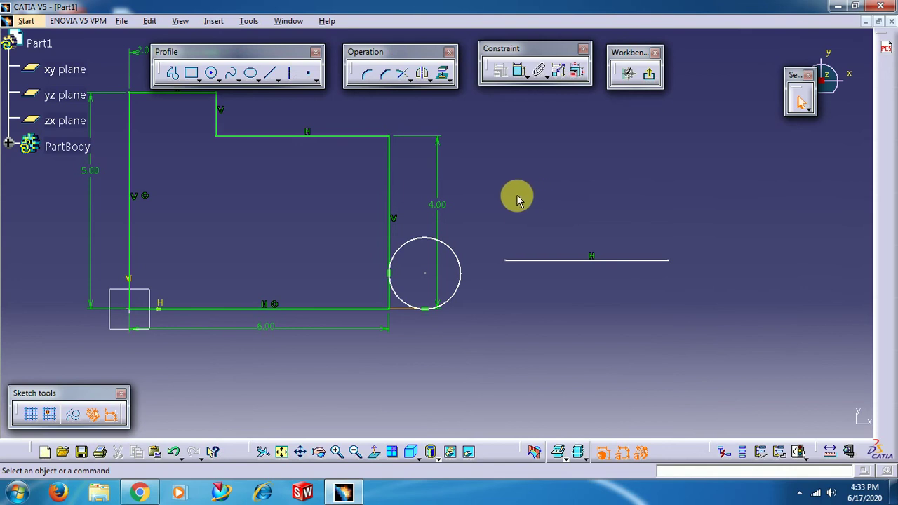
pyautogui.moveTo(503, 292)
pyautogui.mouseDown(button='middle')
pyautogui.moveTo(628, 297)
pyautogui.moveTo(629, 289)
pyautogui.mouseUp(button='middle')
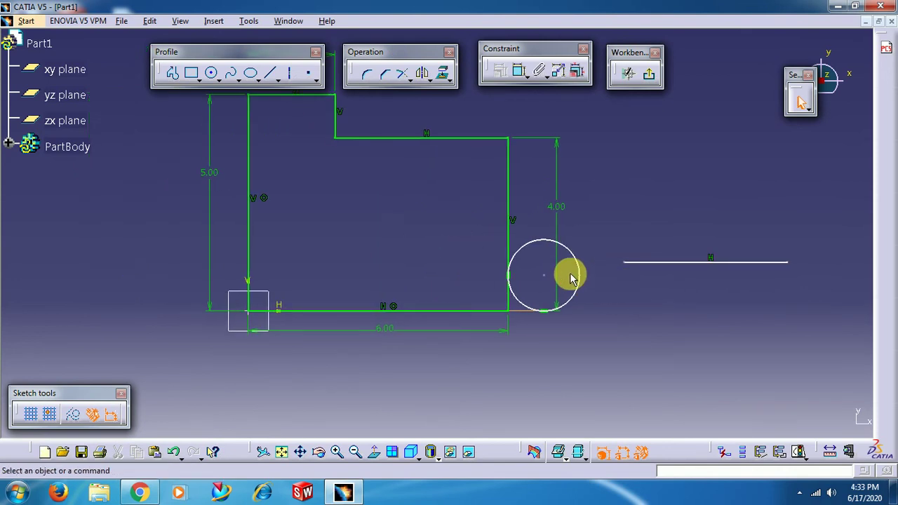
pyautogui.moveTo(573, 284)
pyautogui.mouseDown(button='middle')
pyautogui.moveTo(567, 292)
pyautogui.moveTo(678, 315)
pyautogui.moveTo(706, 330)
pyautogui.mouseUp(button='middle')
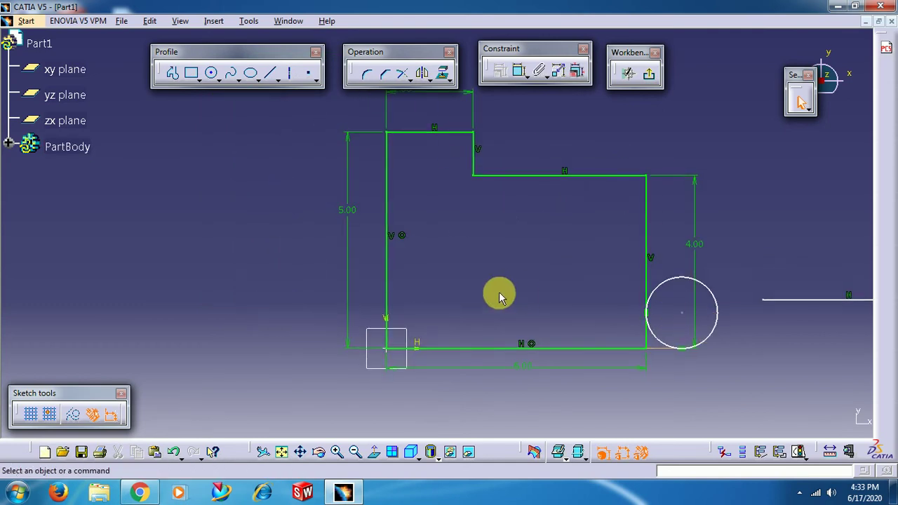
pyautogui.moveTo(500, 296); pyautogui.dragTo(618, 271, button='middle')
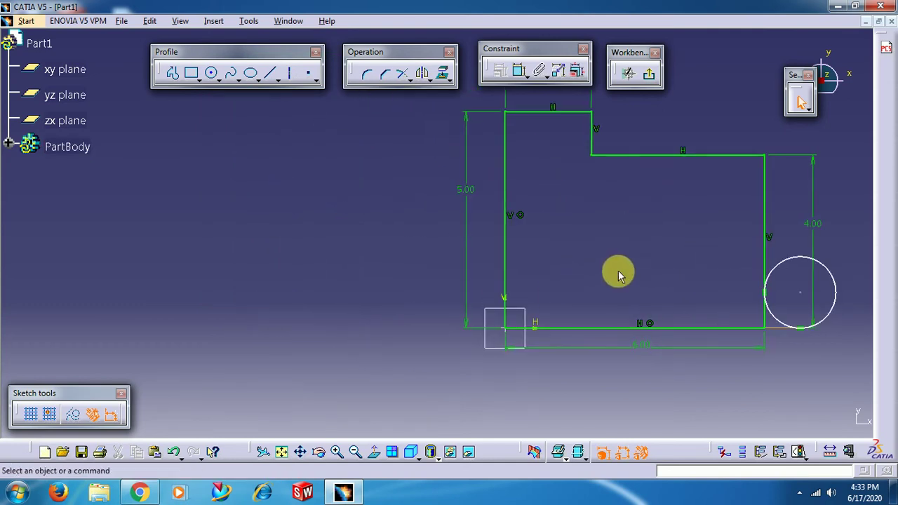
# Draw a rectangle left of the profile and dimension its top edge width.
pyautogui.click(192, 74)
pyautogui.click(275, 204)
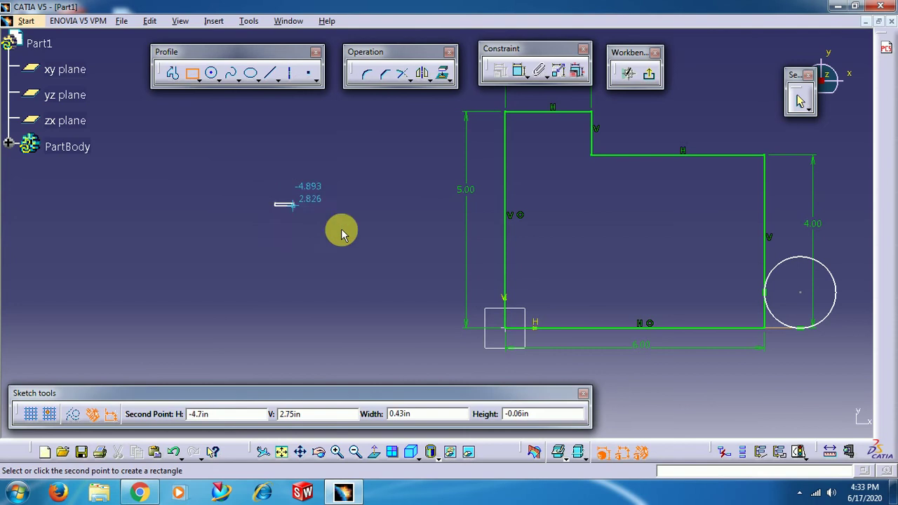
pyautogui.click(421, 273)
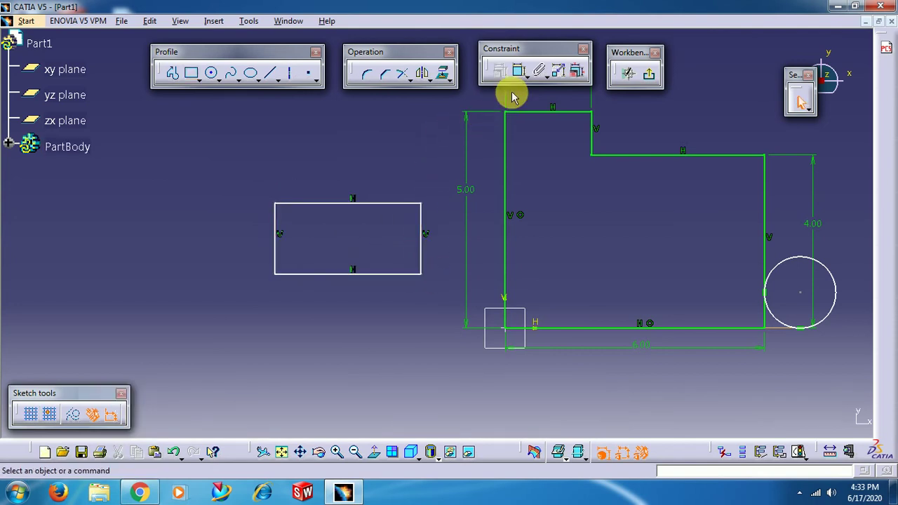
pyautogui.click(519, 71)
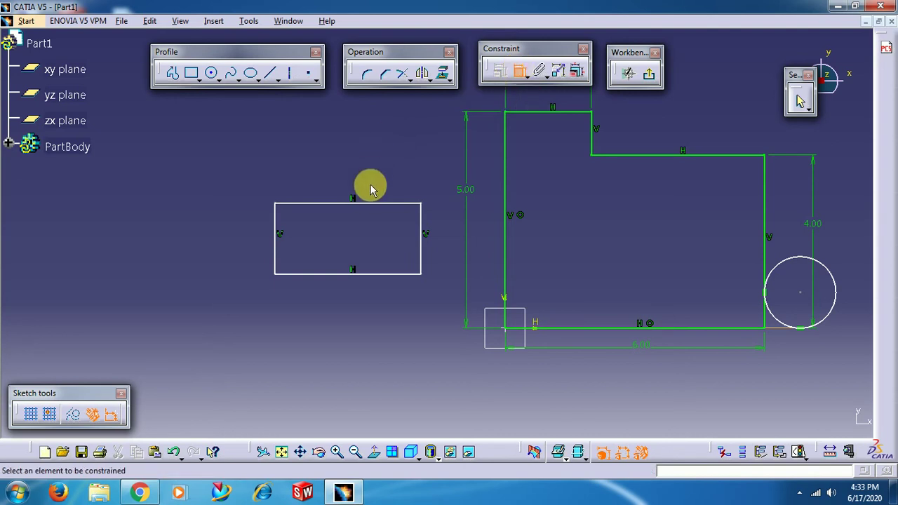
pyautogui.click(372, 204)
pyautogui.click(370, 162)
# Dimension the rectangle's left edge height and confirm the width value at 3.37.
pyautogui.click(519, 70)
pyautogui.click(526, 78)
pyautogui.click(540, 86)
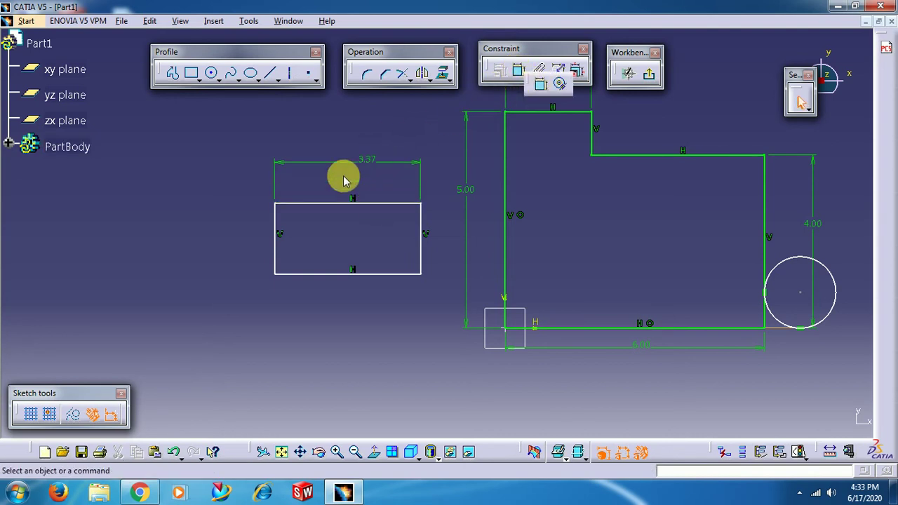
pyautogui.click(276, 224)
pyautogui.click(239, 223)
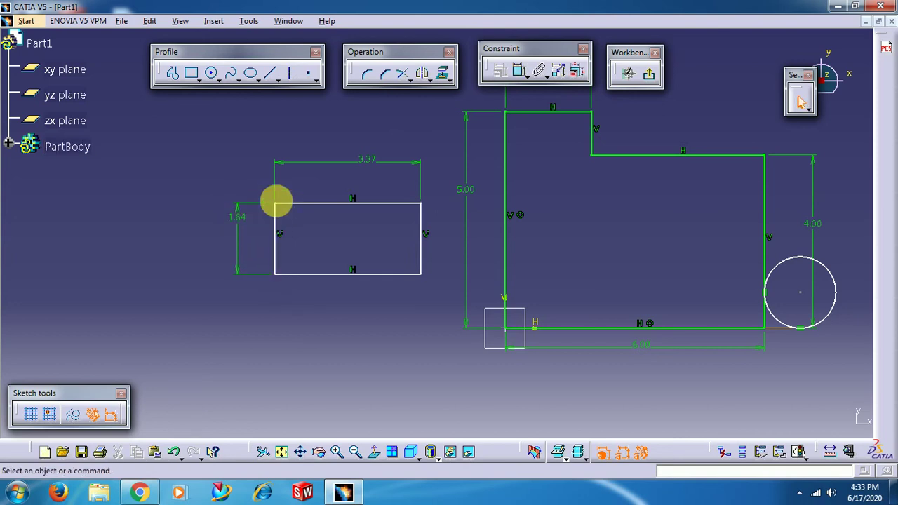
pyautogui.click(367, 160)
pyautogui.doubleClick(366, 160)
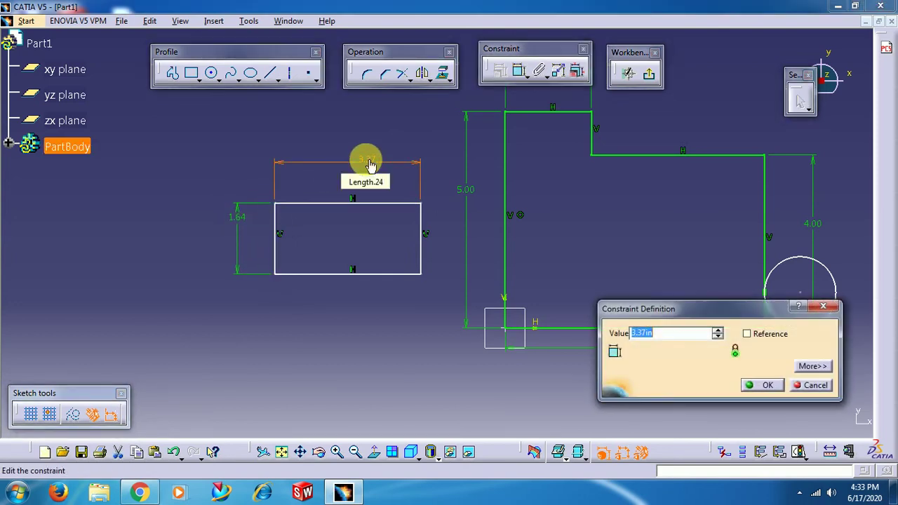
pyautogui.click(656, 333)
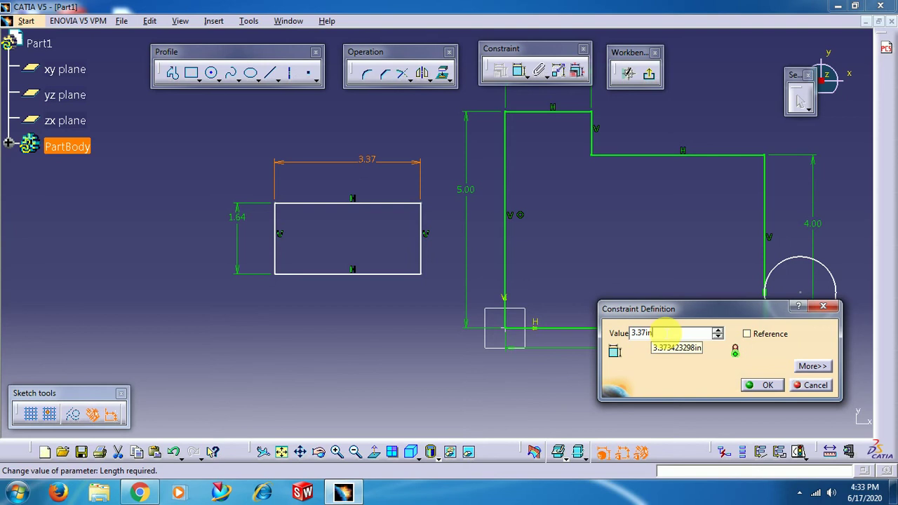
pyautogui.click(768, 385)
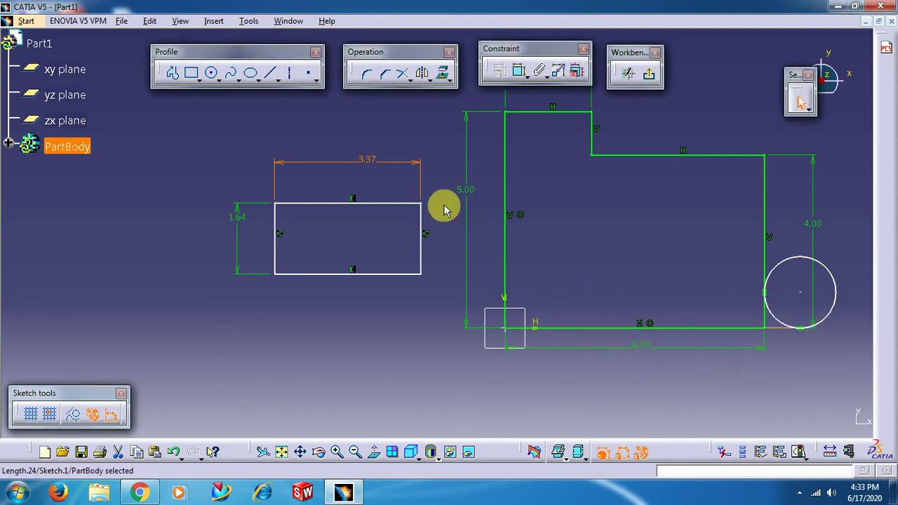
# Change the length unit to Millimeter in Options, so dimensions read 127.00, 152.40, 101.60 and 85.68.
pyautogui.click(249, 21)
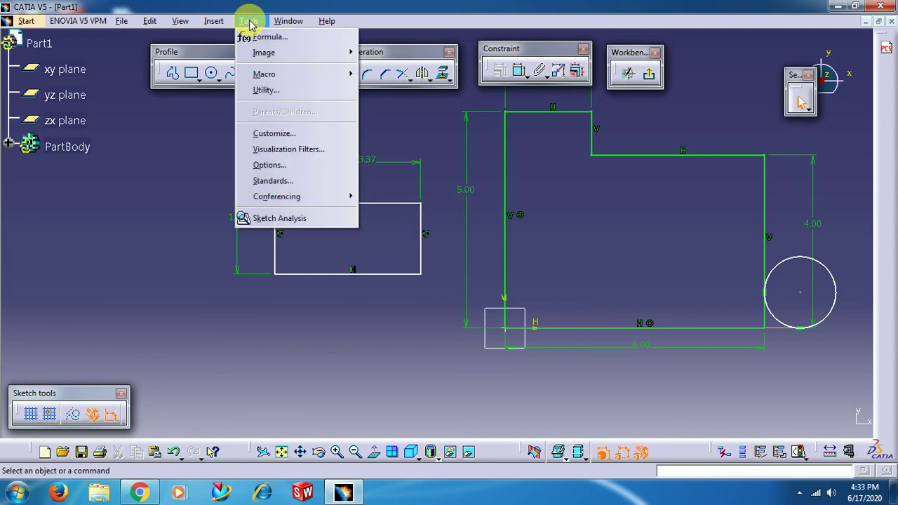
pyautogui.click(292, 165)
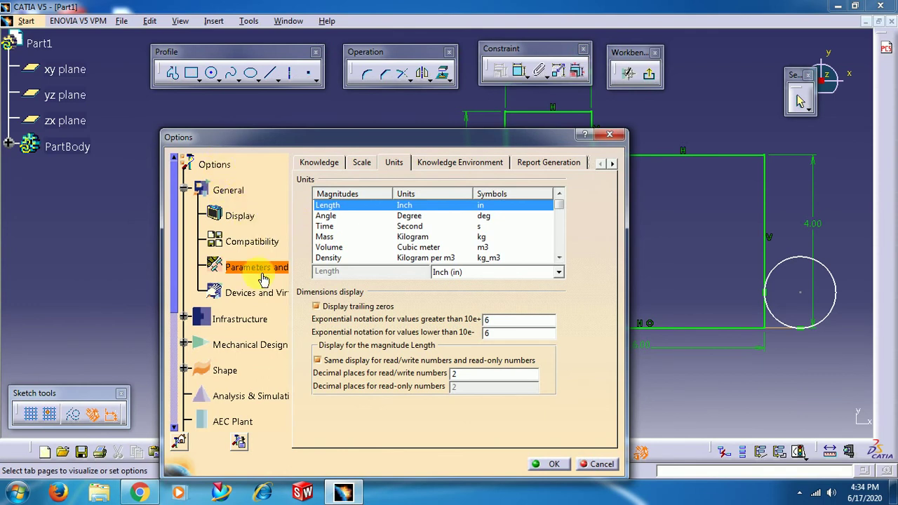
pyautogui.click(454, 272)
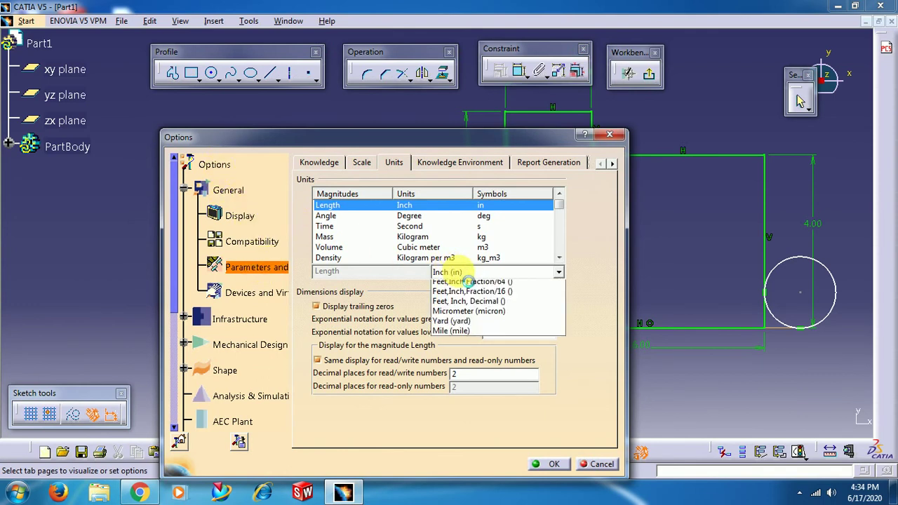
pyautogui.click(462, 286)
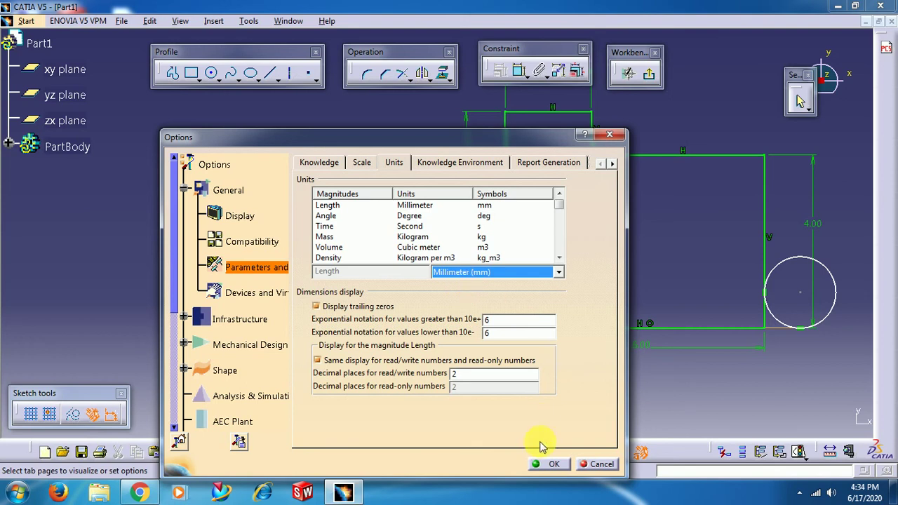
pyautogui.click(553, 465)
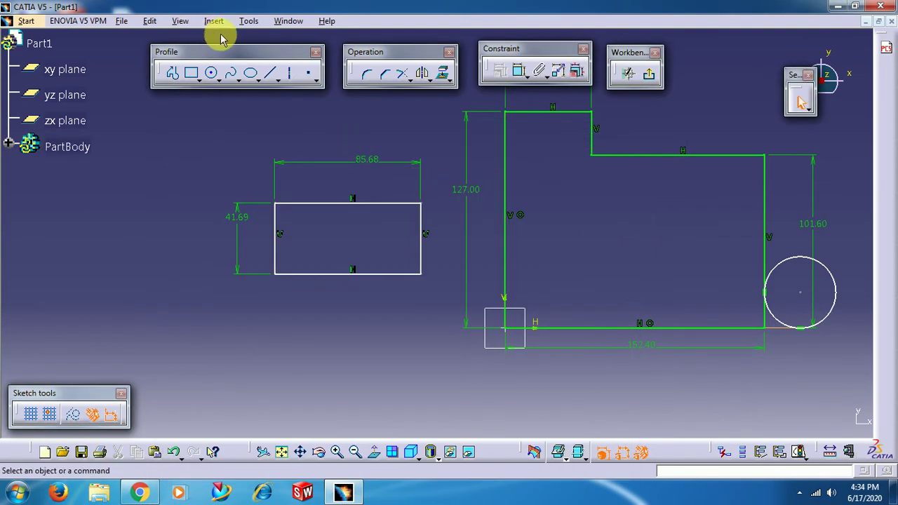
# Nudge the Profile, Operation, Constraint and Workbench toolbars, then pan left to show the horizontal line.
pyautogui.moveTo(241, 48); pyautogui.dragTo(220, 49)
pyautogui.moveTo(412, 49); pyautogui.dragTo(389, 50)
pyautogui.moveTo(504, 56); pyautogui.dragTo(478, 56)
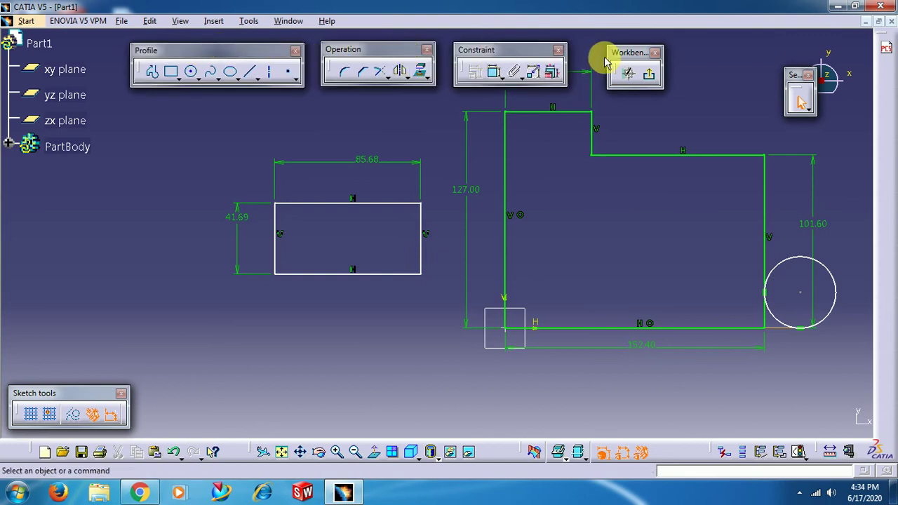
pyautogui.moveTo(631, 59); pyautogui.dragTo(649, 47)
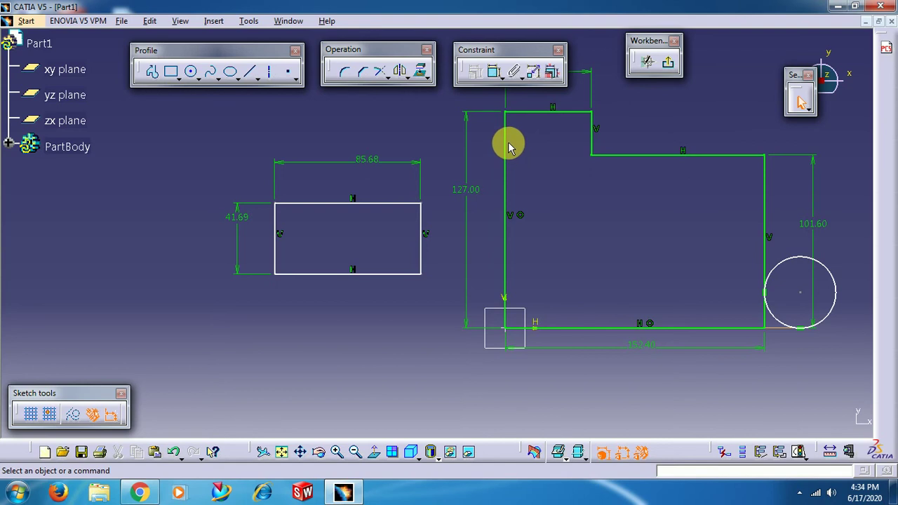
pyautogui.moveTo(500, 214); pyautogui.dragTo(429, 232, button='middle')
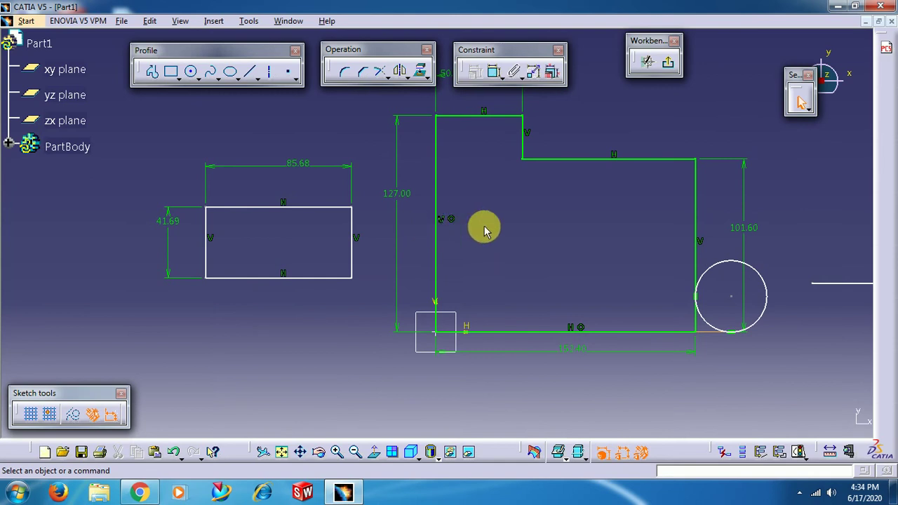
pyautogui.moveTo(486, 231)
pyautogui.mouseDown(button='middle')
pyautogui.moveTo(477, 226)
pyautogui.moveTo(683, 205)
pyautogui.moveTo(395, 204)
pyautogui.mouseUp(button='middle')
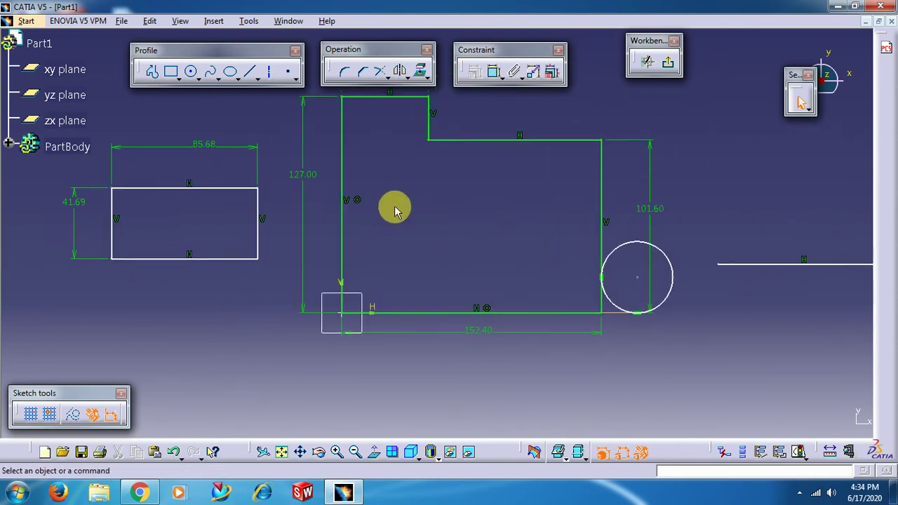
pyautogui.moveTo(480, 204)
pyautogui.mouseDown(button='middle')
pyautogui.moveTo(317, 226)
pyautogui.moveTo(715, 212)
pyautogui.moveTo(363, 206)
pyautogui.moveTo(533, 209)
pyautogui.moveTo(467, 207)
pyautogui.mouseUp(button='middle')
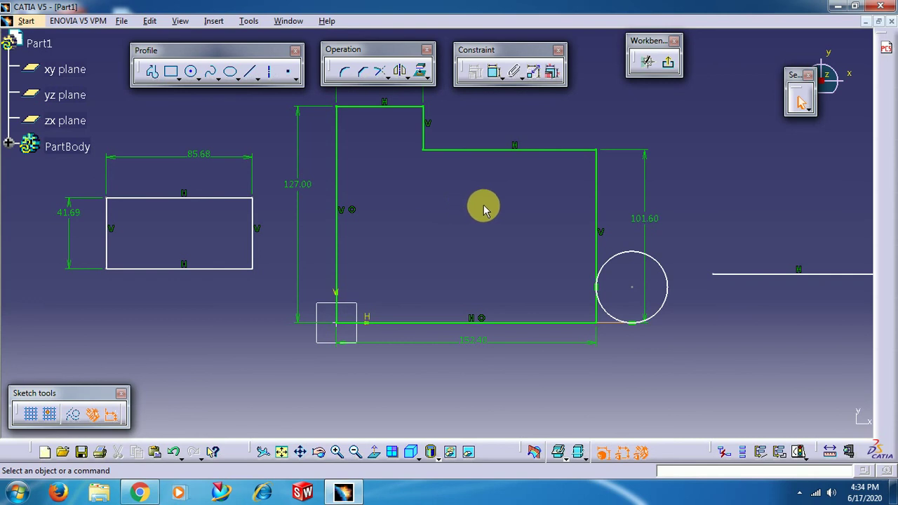
# Orbit, pan and zoom to view the profile, rectangle, circle and line at a tilt.
pyautogui.moveTo(483, 205)
pyautogui.mouseDown(button='middle')
pyautogui.moveTo(465, 241)
pyautogui.moveTo(330, 234)
pyautogui.moveTo(357, 133)
pyautogui.moveTo(477, 211)
pyautogui.moveTo(440, 283)
pyautogui.moveTo(297, 221)
pyautogui.moveTo(331, 145)
pyautogui.mouseUp(button='middle')
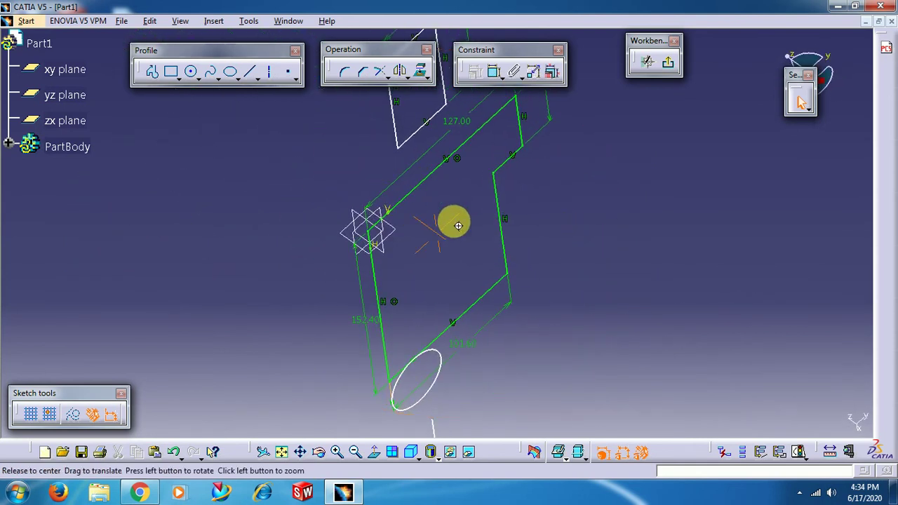
pyautogui.moveTo(435, 250)
pyautogui.mouseDown(button='middle')
pyautogui.moveTo(385, 217)
pyautogui.moveTo(417, 161)
pyautogui.moveTo(525, 290)
pyautogui.moveTo(628, 136)
pyautogui.moveTo(557, 120)
pyautogui.moveTo(557, 193)
pyautogui.mouseUp(button='middle')
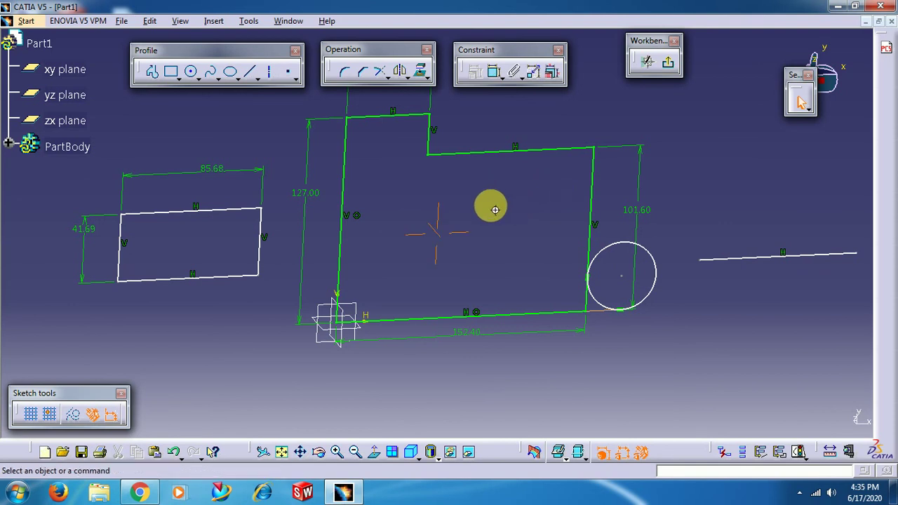
pyautogui.moveTo(495, 209)
pyautogui.mouseDown(button='middle')
pyautogui.moveTo(489, 203)
pyautogui.moveTo(513, 152)
pyautogui.moveTo(561, 84)
pyautogui.moveTo(545, 321)
pyautogui.moveTo(558, 251)
pyautogui.moveTo(533, 271)
pyautogui.moveTo(421, 276)
pyautogui.moveTo(461, 144)
pyautogui.moveTo(486, 118)
pyautogui.moveTo(475, 170)
pyautogui.moveTo(482, 236)
pyautogui.mouseUp(button='middle')
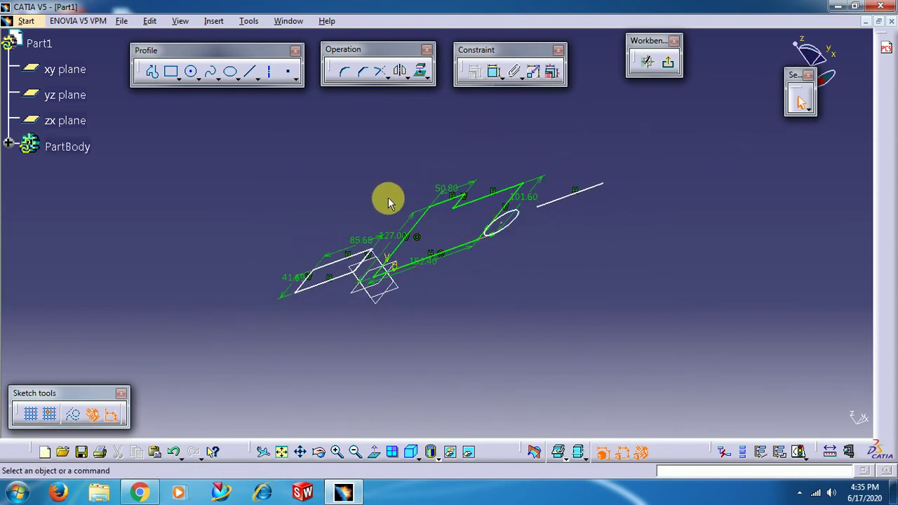
pyautogui.moveTo(388, 197)
pyautogui.mouseDown(button='middle')
pyautogui.moveTo(674, 213)
pyautogui.moveTo(389, 201)
pyautogui.moveTo(295, 180)
pyautogui.moveTo(567, 196)
pyautogui.moveTo(373, 194)
pyautogui.mouseUp(button='middle')
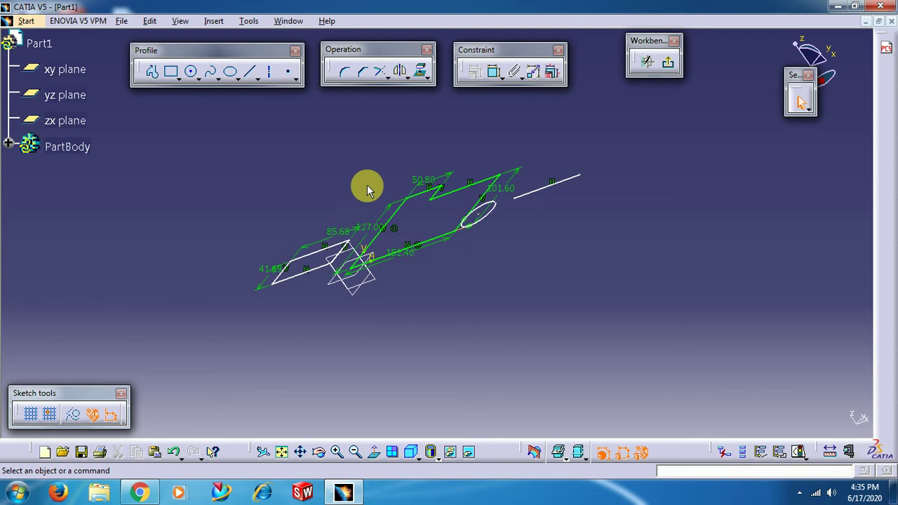
pyautogui.moveTo(367, 184)
pyautogui.mouseDown(button='middle')
pyautogui.moveTo(369, 200)
pyautogui.moveTo(444, 281)
pyautogui.moveTo(568, 201)
pyautogui.moveTo(517, 174)
pyautogui.moveTo(395, 202)
pyautogui.moveTo(403, 133)
pyautogui.moveTo(476, 219)
pyautogui.mouseUp(button='middle')
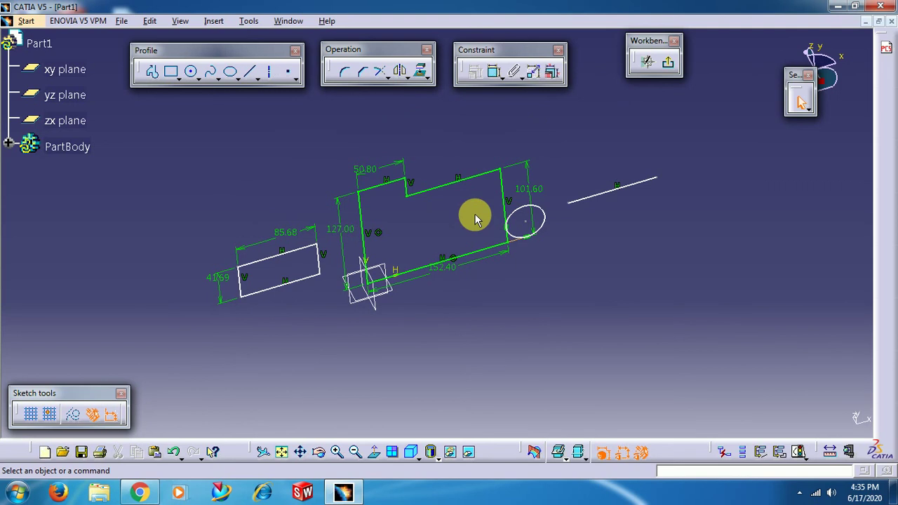
pyautogui.middleClick(476, 219)
pyautogui.moveTo(485, 223)
pyautogui.mouseDown(button='middle')
pyautogui.moveTo(524, 136)
pyautogui.moveTo(517, 230)
pyautogui.moveTo(475, 245)
pyautogui.moveTo(395, 230)
pyautogui.moveTo(401, 216)
pyautogui.moveTo(467, 317)
pyautogui.moveTo(441, 311)
pyautogui.moveTo(350, 207)
pyautogui.moveTo(387, 156)
pyautogui.moveTo(427, 135)
pyautogui.moveTo(407, 192)
pyautogui.moveTo(459, 282)
pyautogui.moveTo(454, 301)
pyautogui.mouseUp(button='middle')
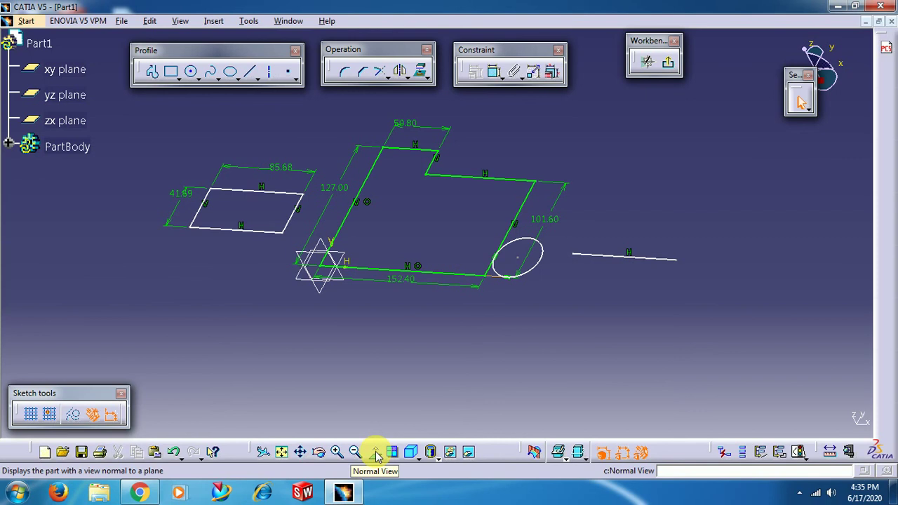
# Float the View toolbar and switch to Normal View, facing the sketch plane.
pyautogui.moveTo(251, 445); pyautogui.dragTo(276, 415)
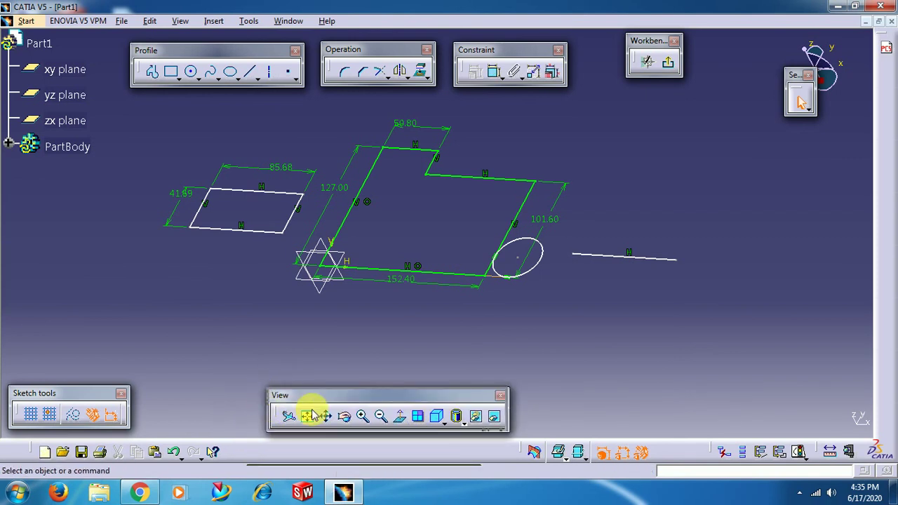
pyautogui.click(400, 419)
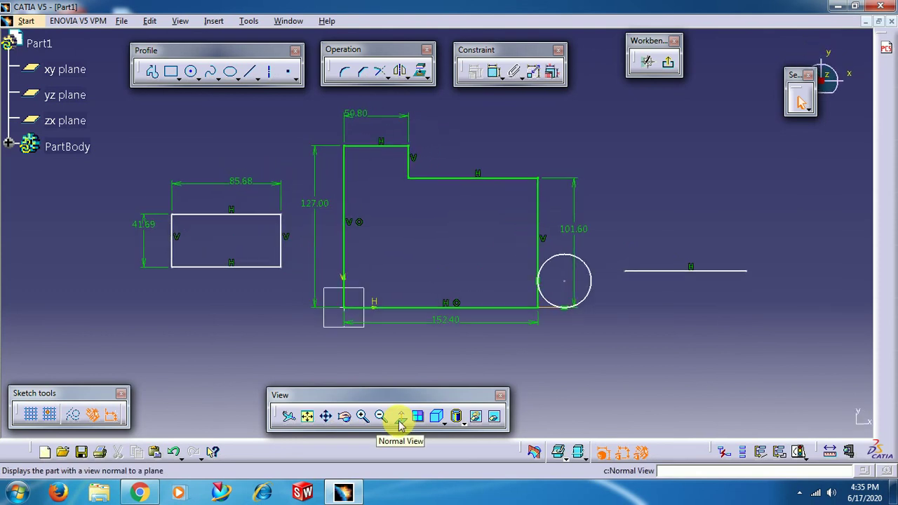